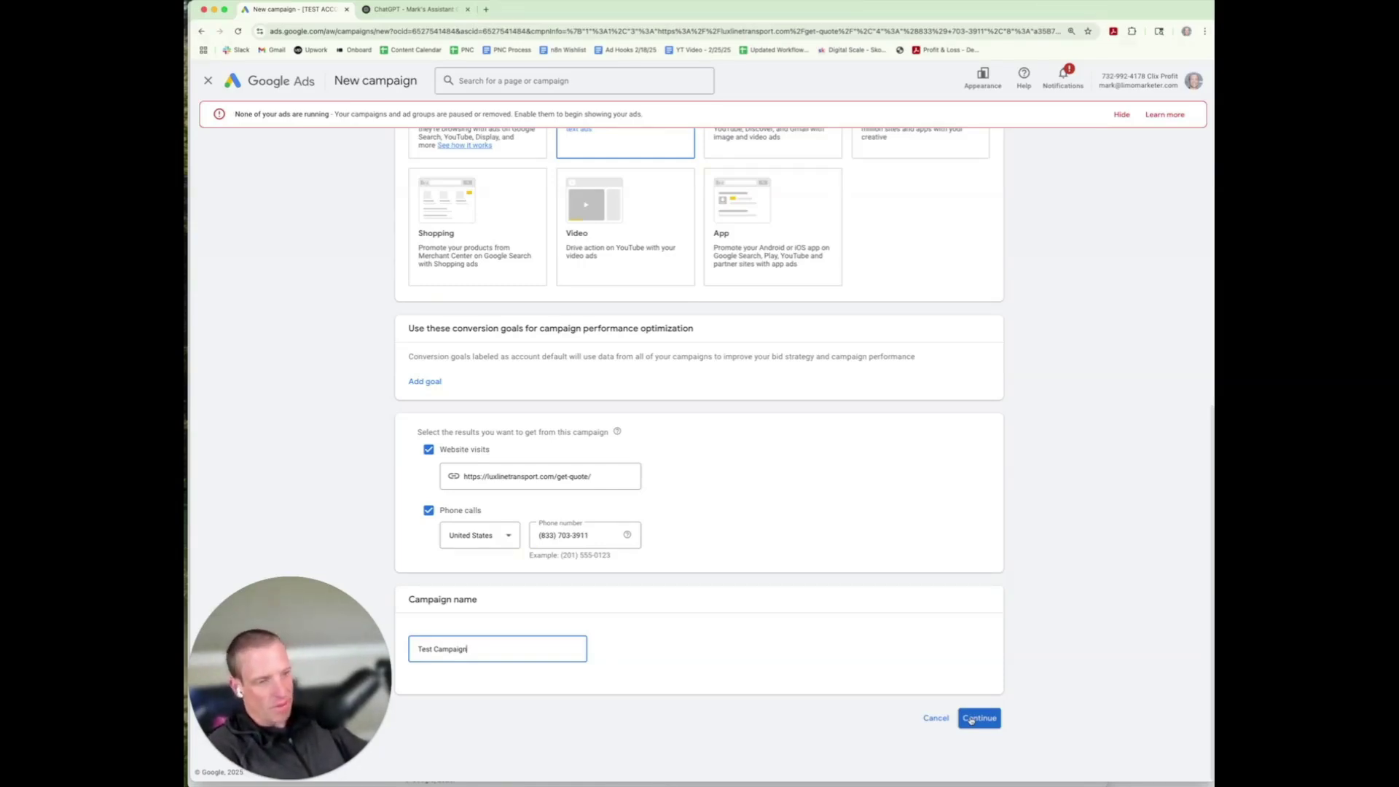
Continue past the campaign name to the bidding settings and keep Clicks as the bidding focus
click(973, 719)
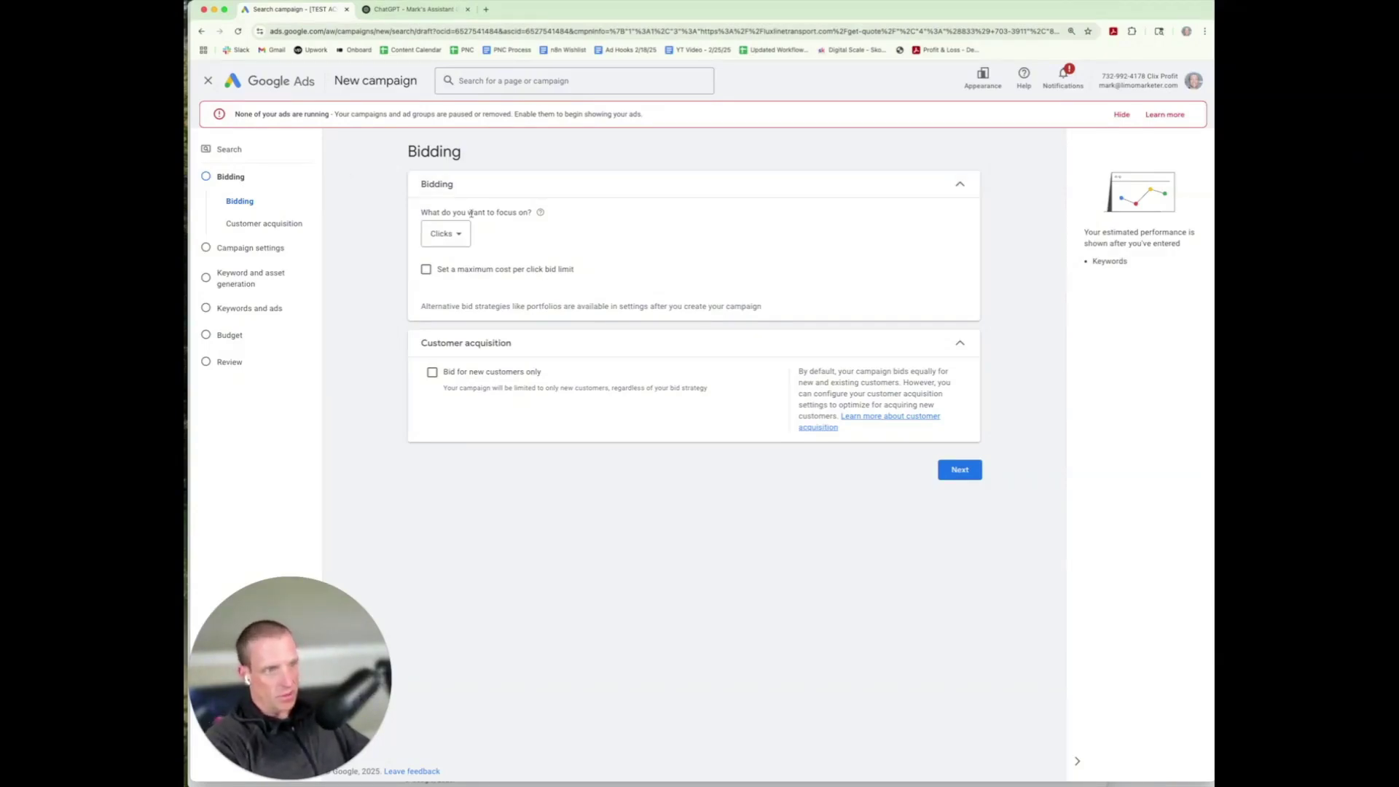
click(443, 233)
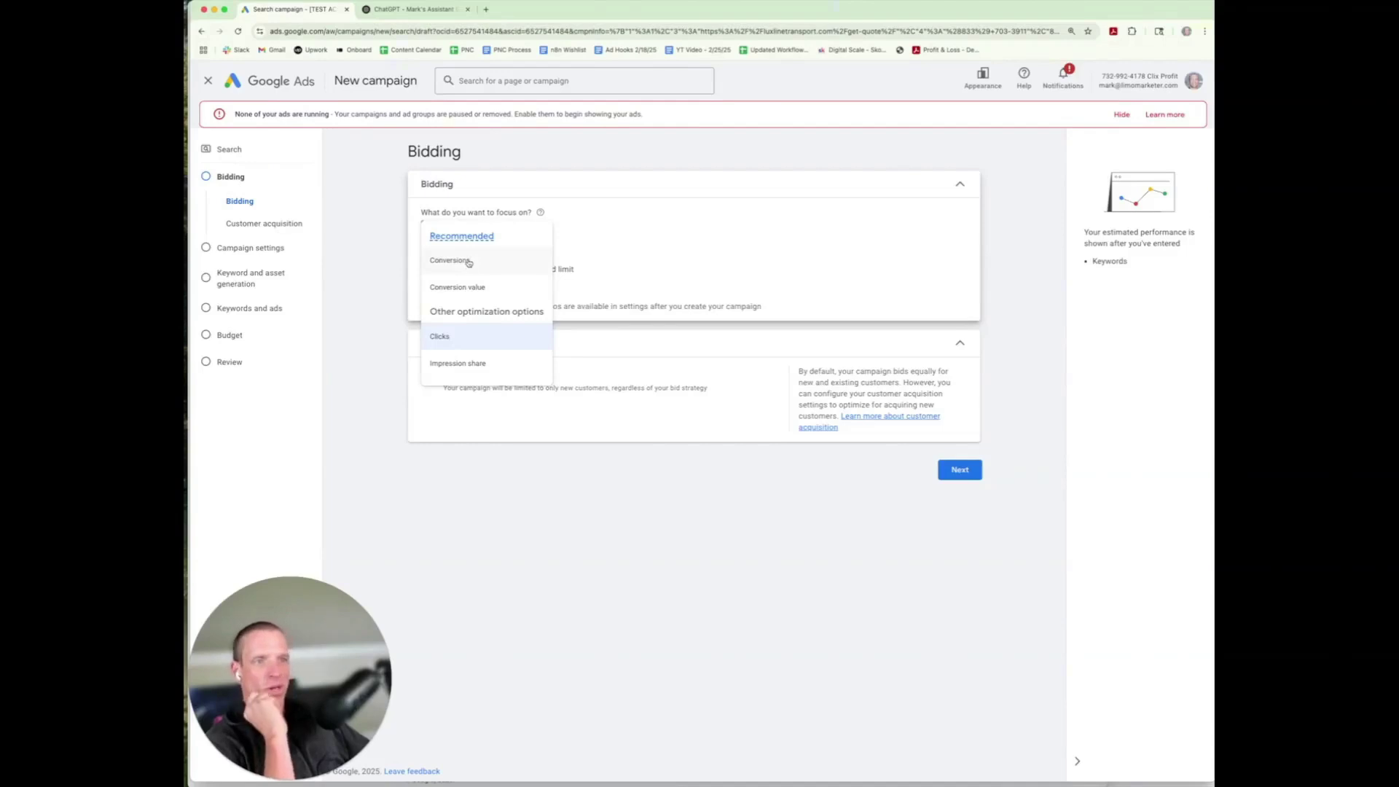
mouse_move(469, 262)
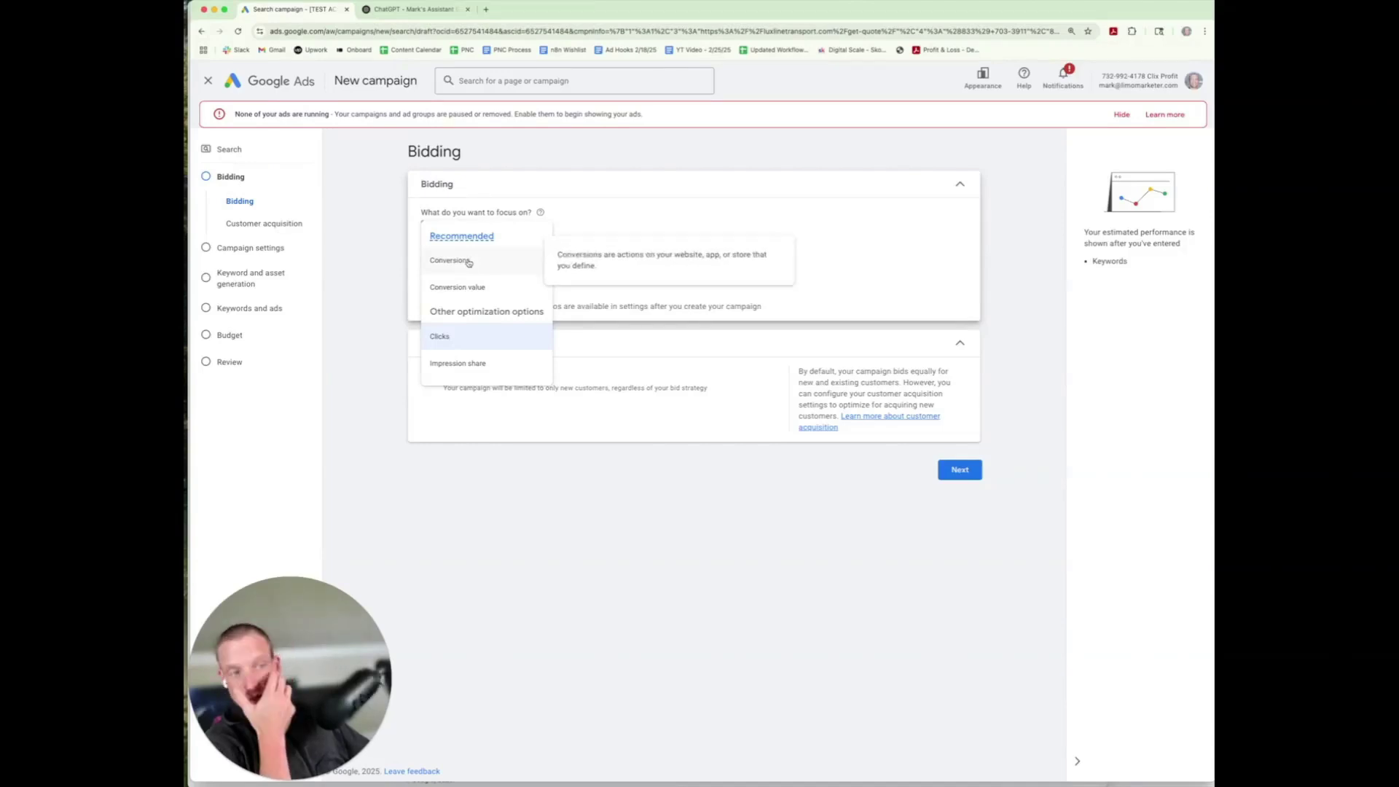
click(474, 337)
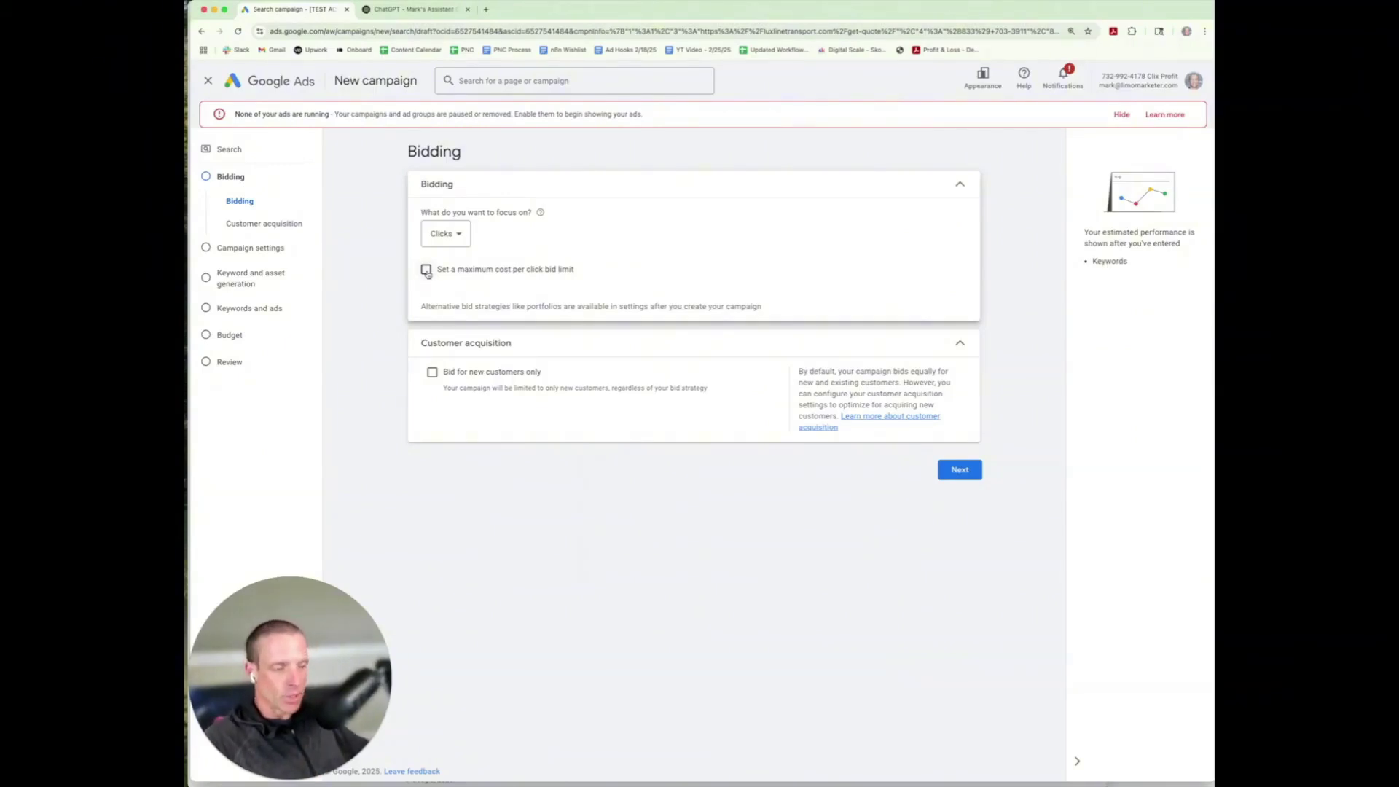
Set a maximum CPC bid limit of $4.00 and proceed to the campaign settings
click(427, 270)
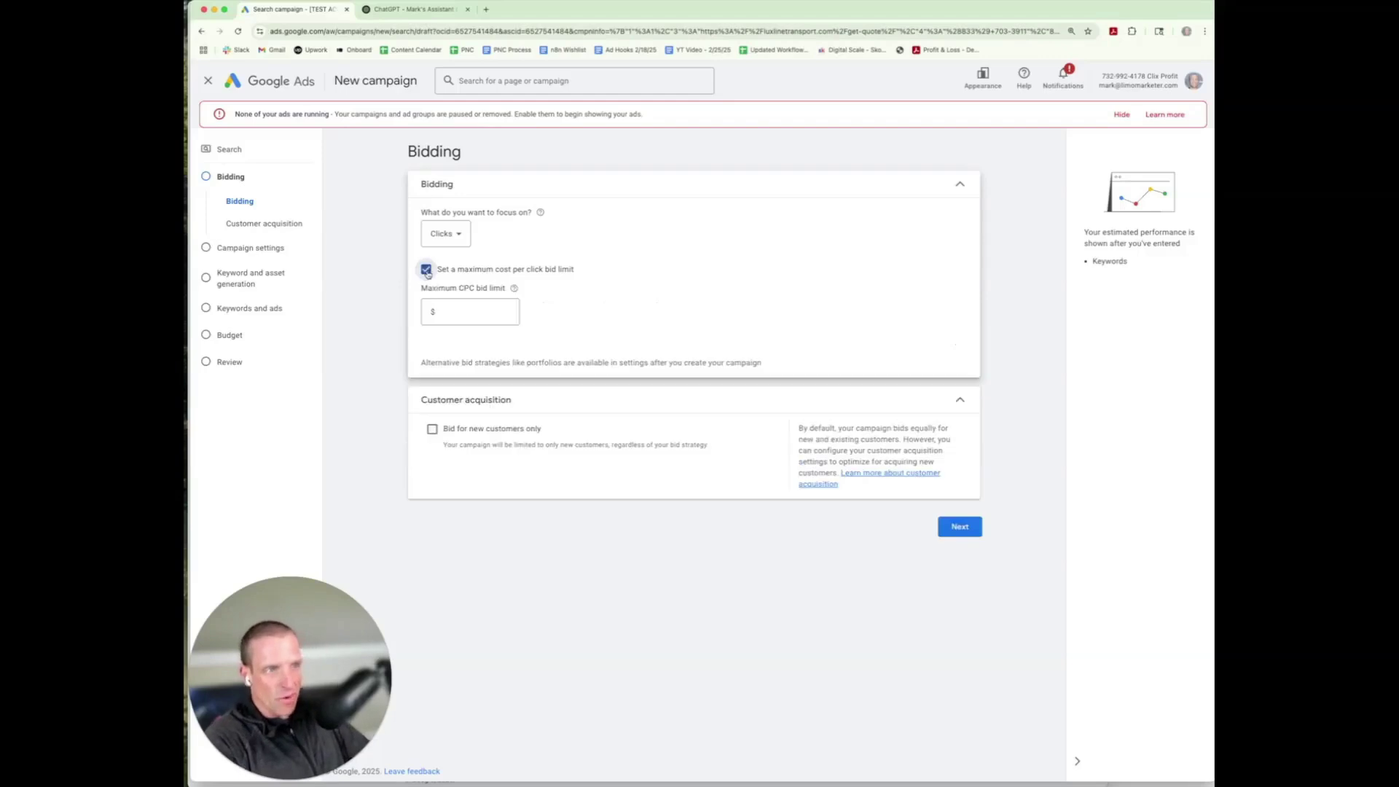
click(427, 270)
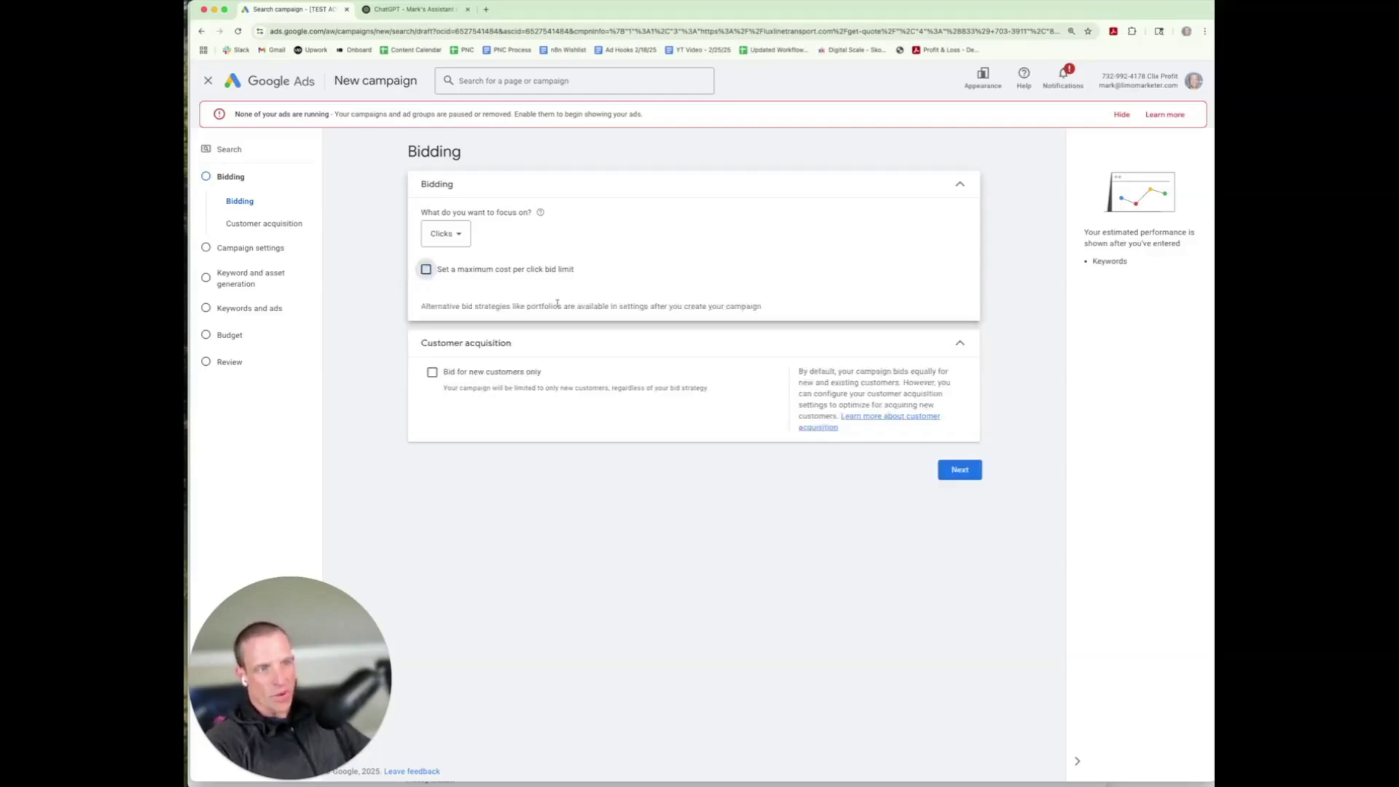
click(427, 271)
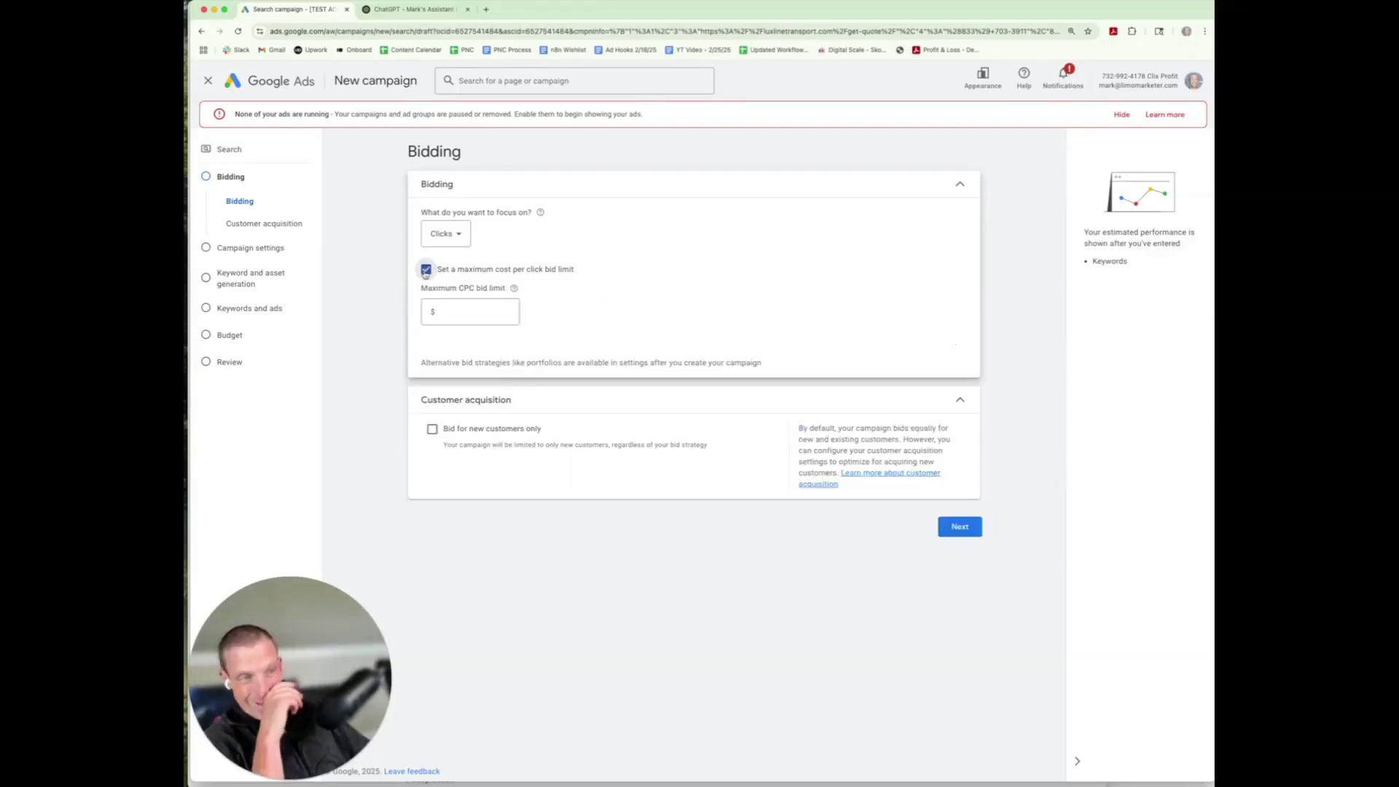
click(464, 311)
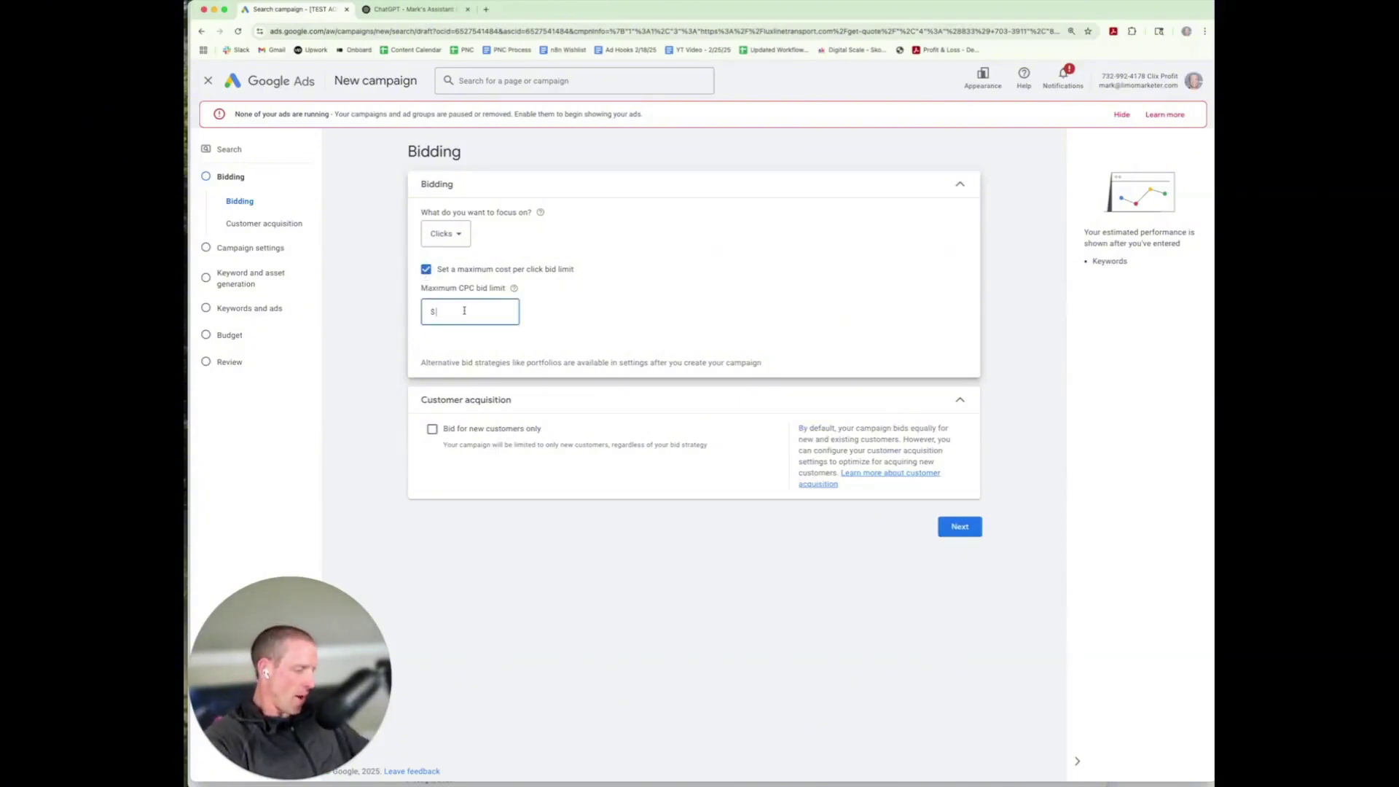
text(4.00)
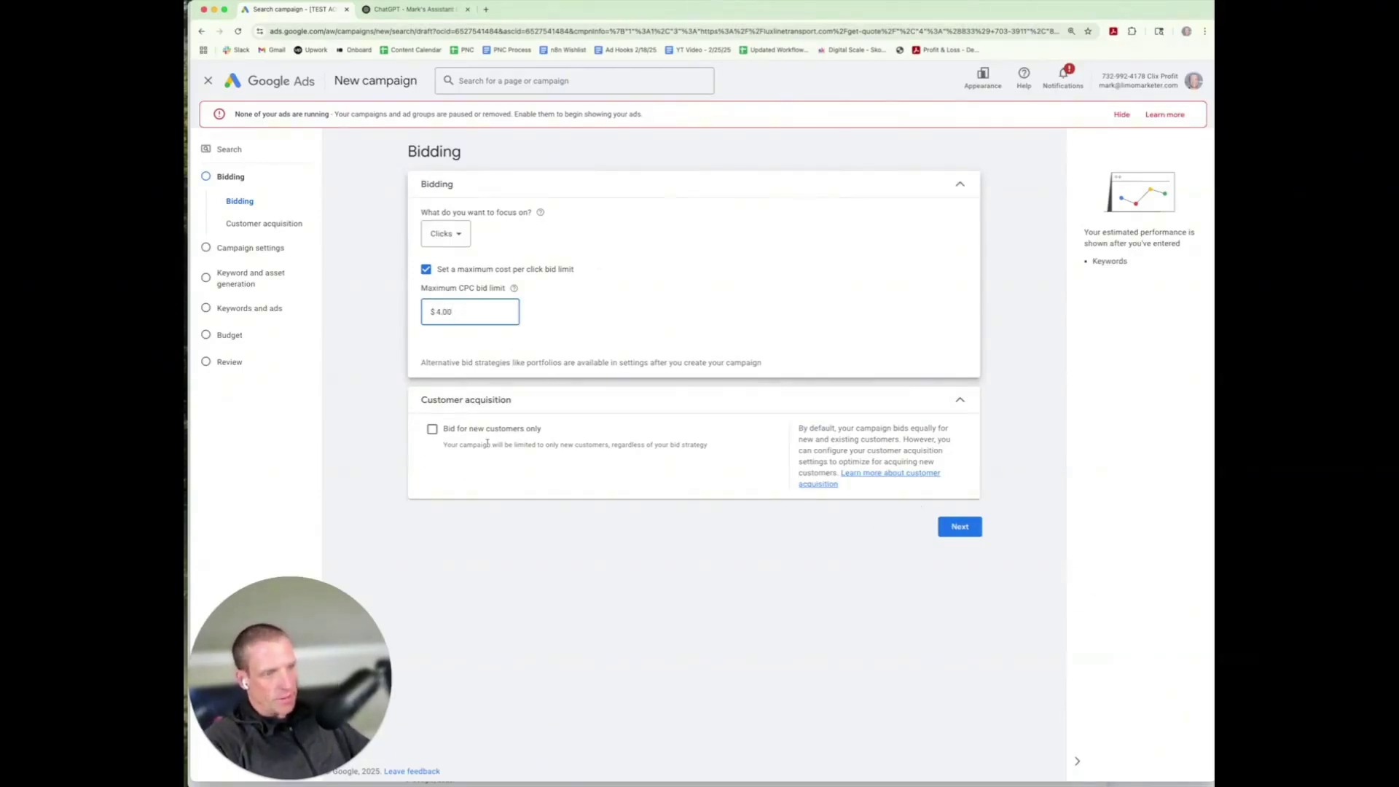
click(959, 526)
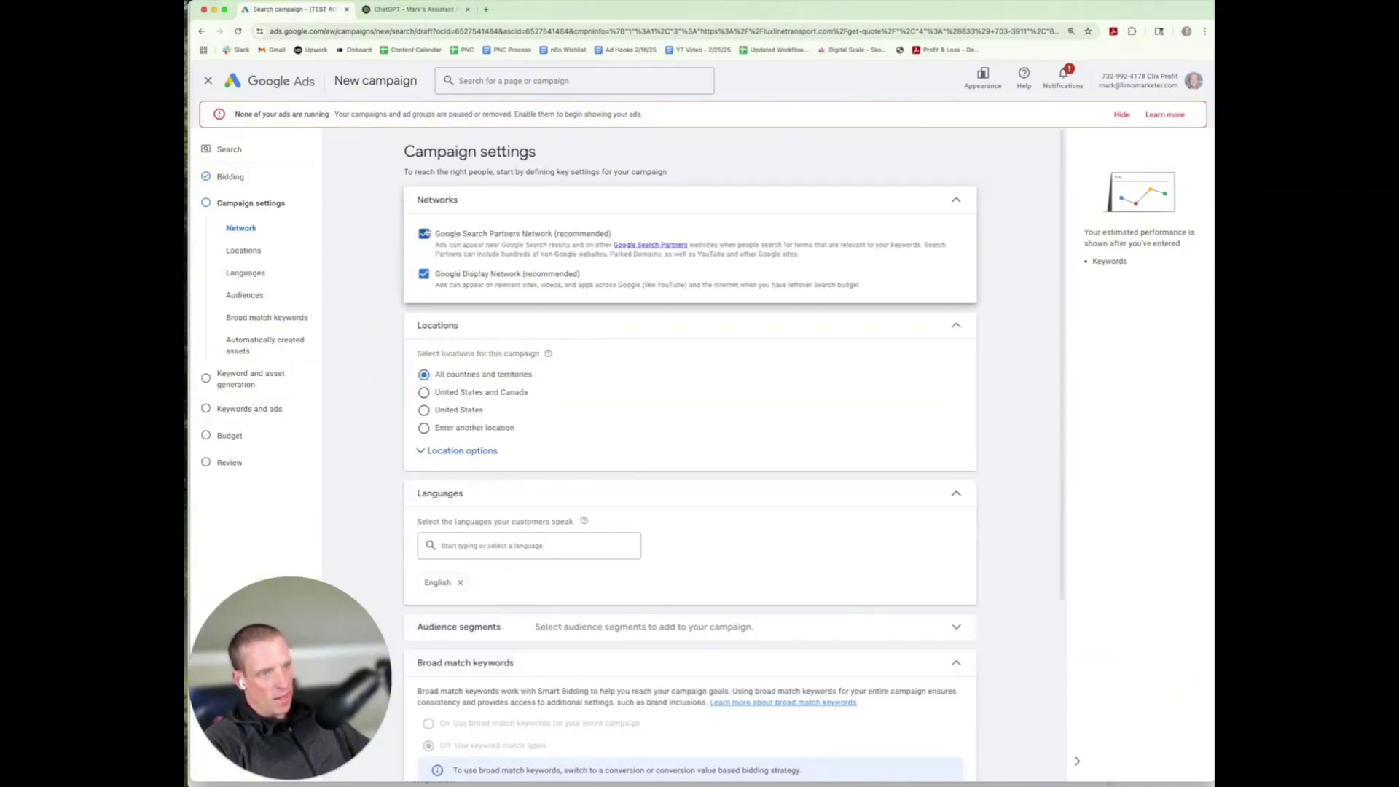
Turn off the Google Display Network, expand the location options and choose to enter another location
click(423, 274)
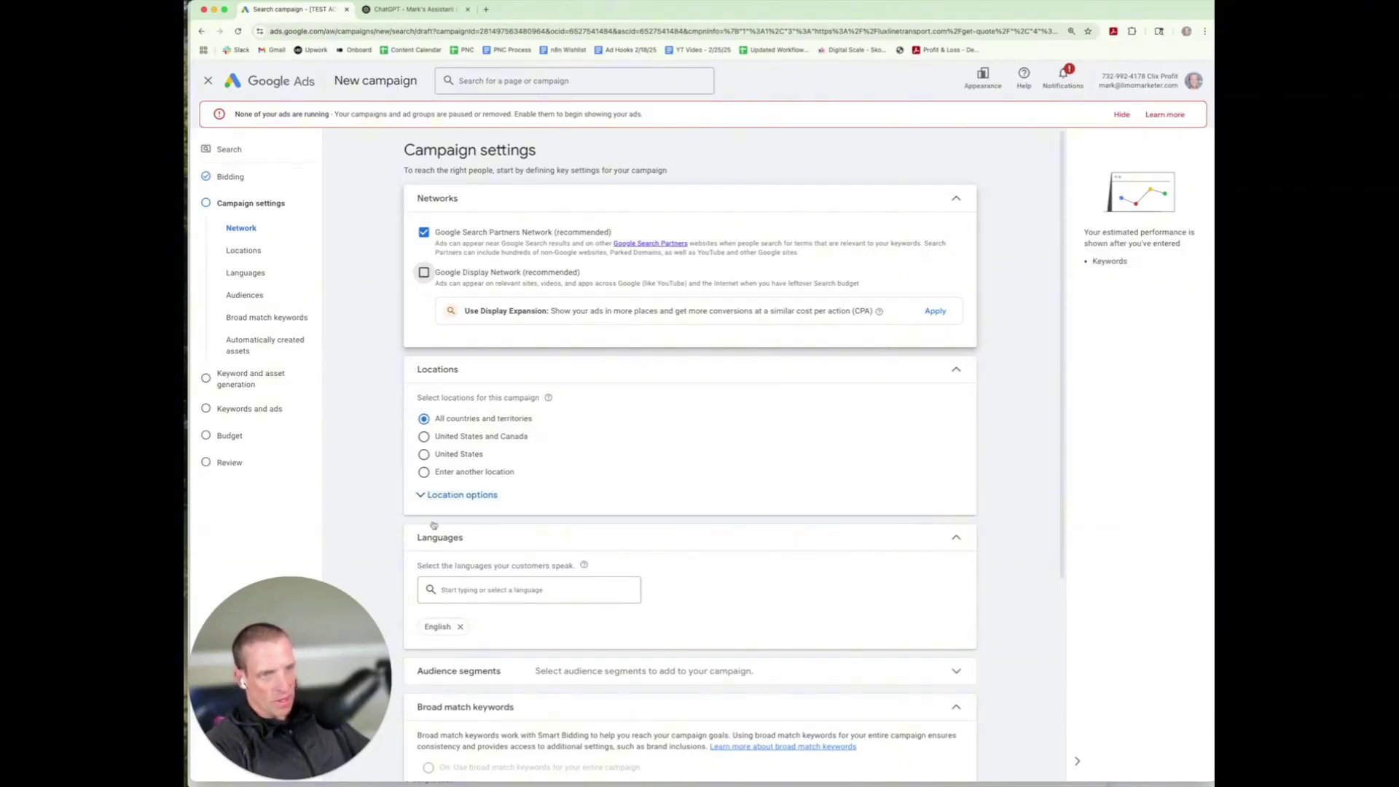
click(461, 495)
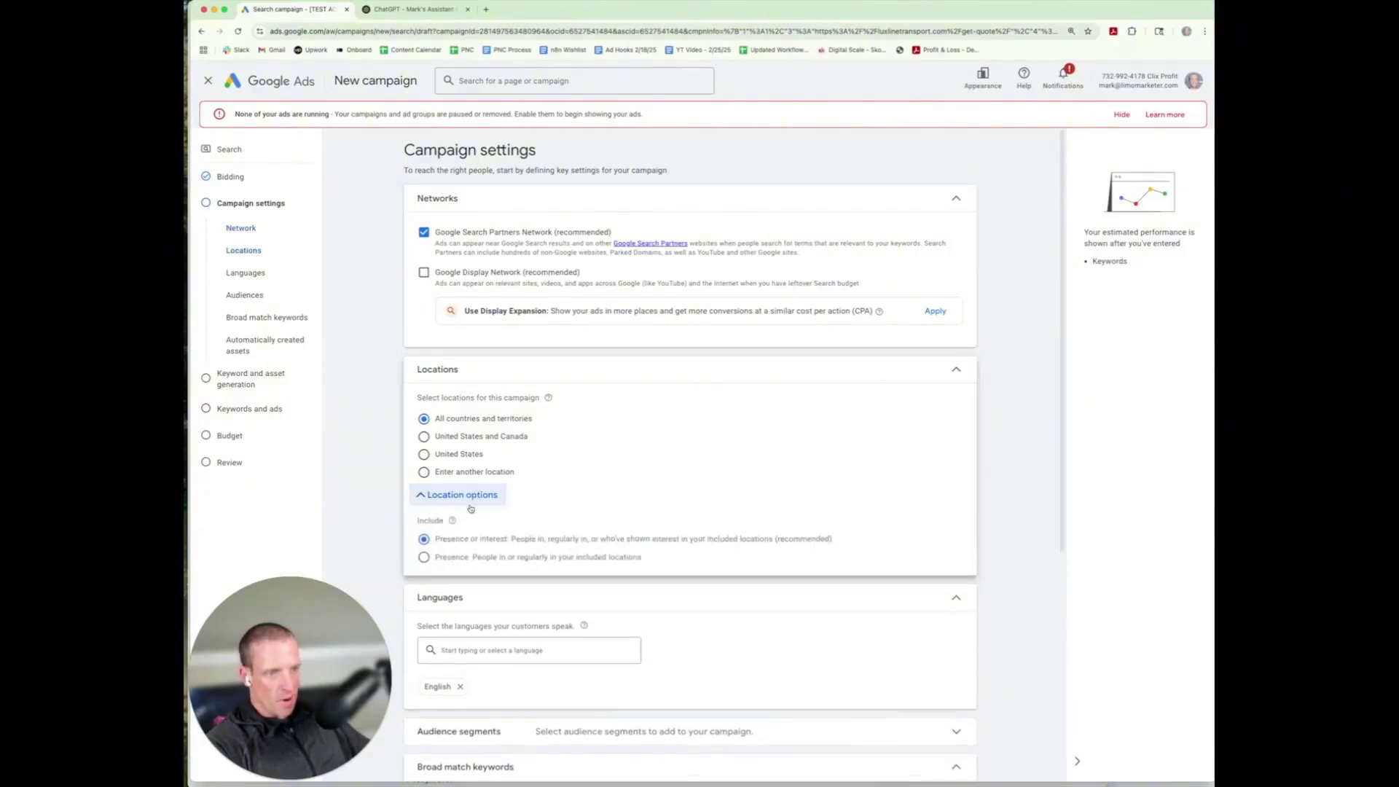
click(425, 473)
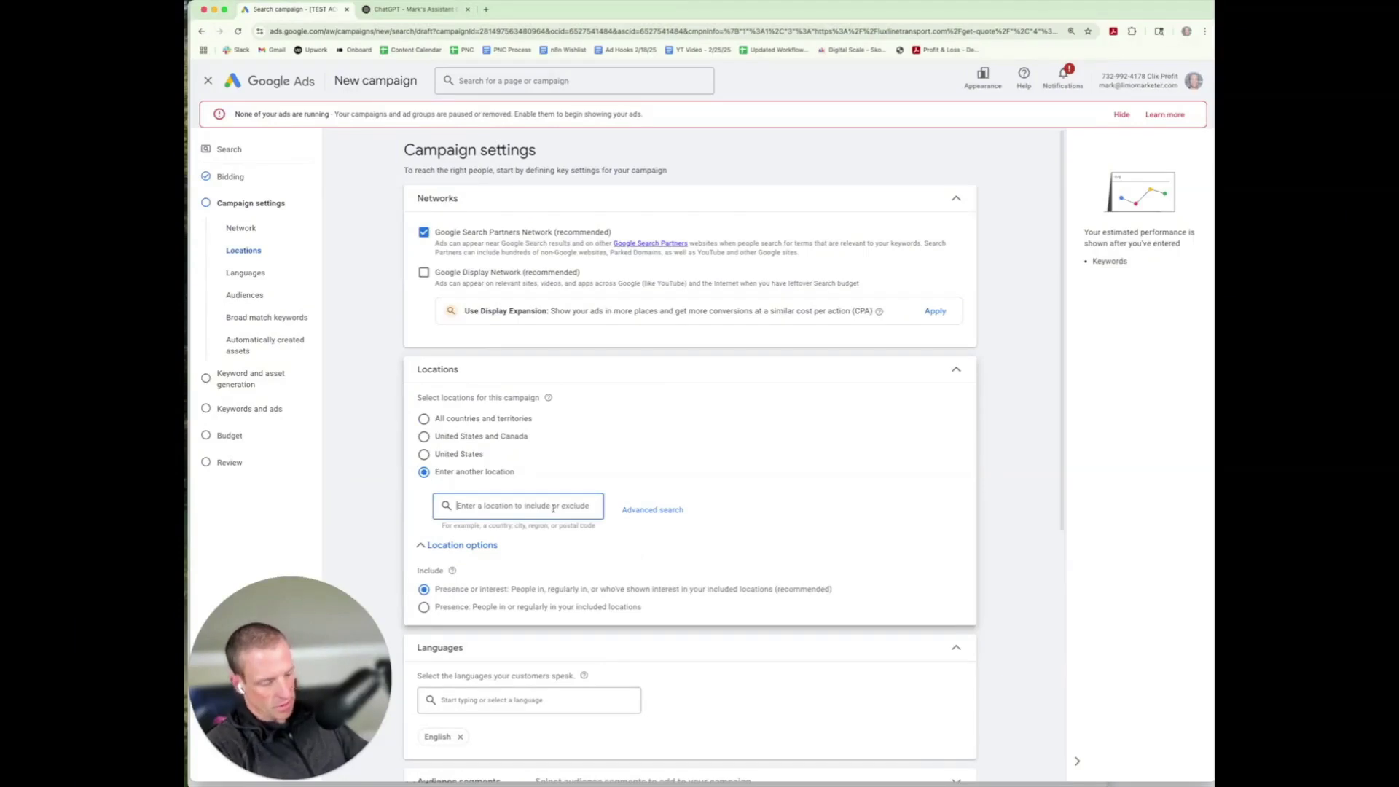
Include the Los Angeles CA Nielsen DMA region with the advanced location search and remove it again
text(los angeles)
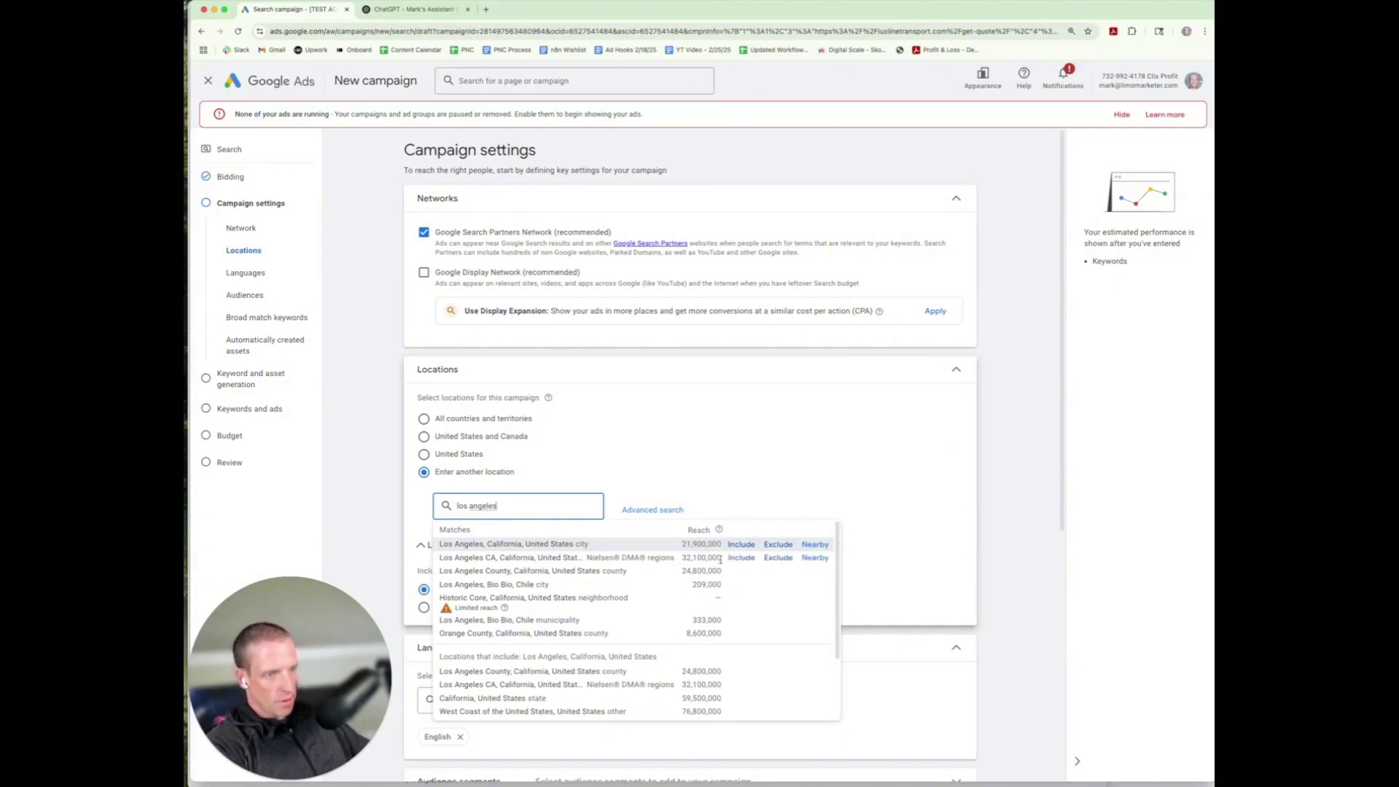
click(648, 510)
click(500, 326)
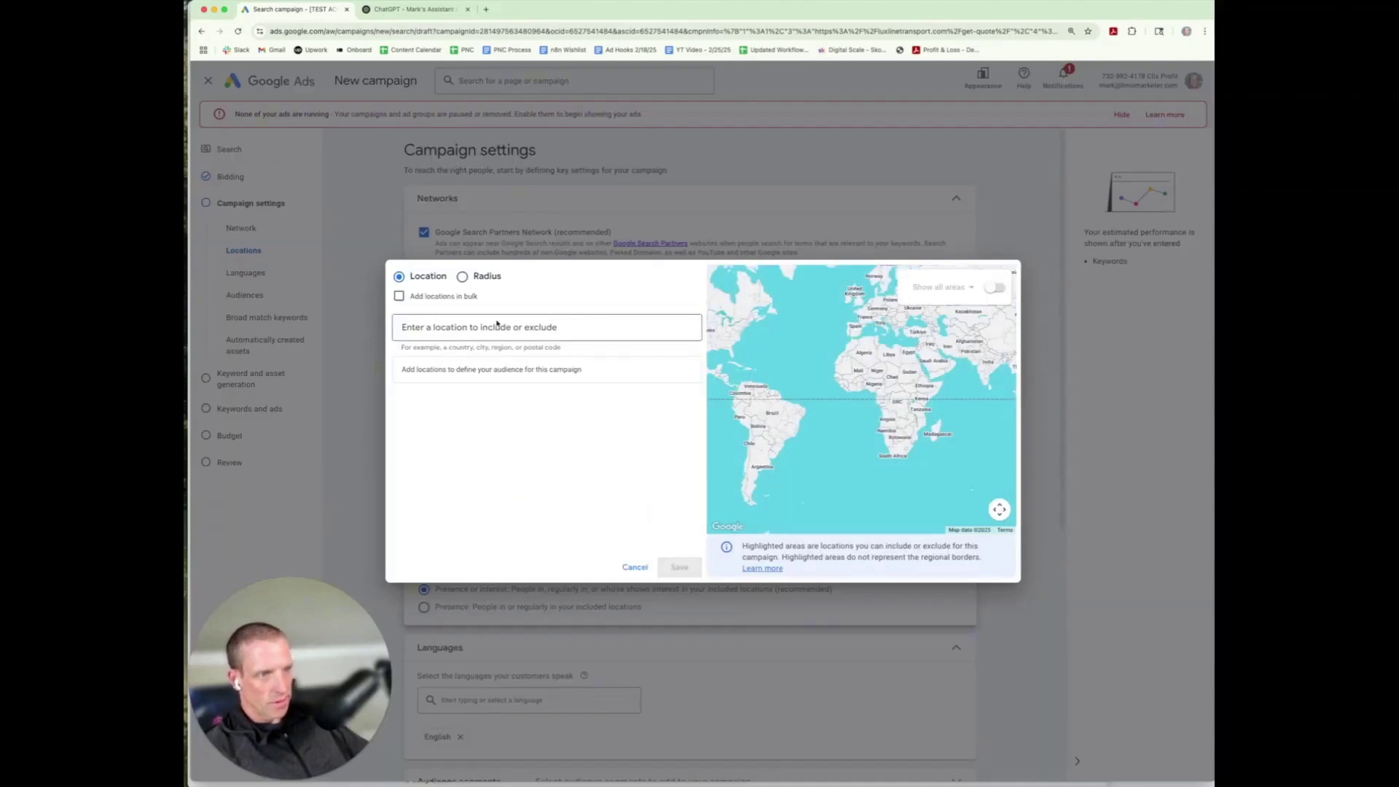
text(los angeles)
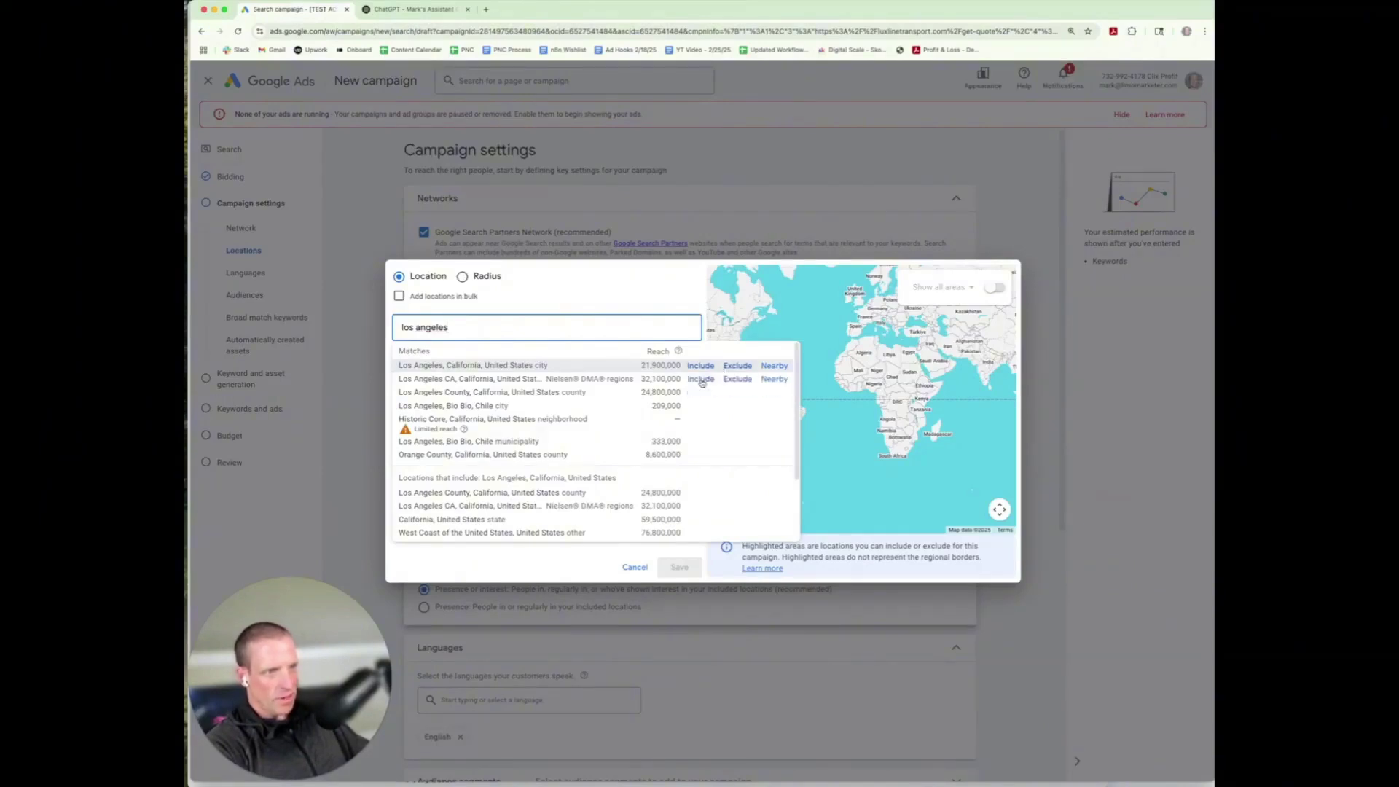
click(701, 379)
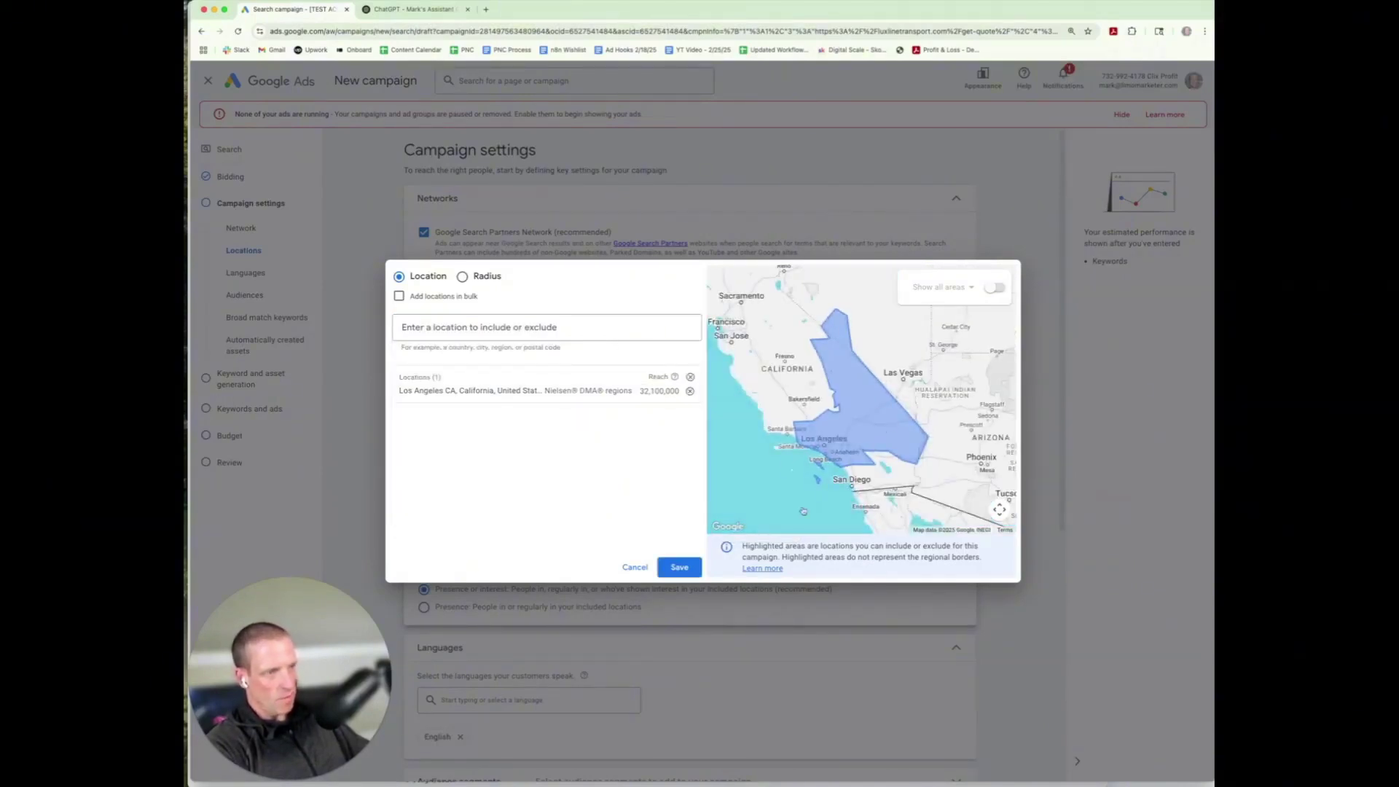
click(887, 412)
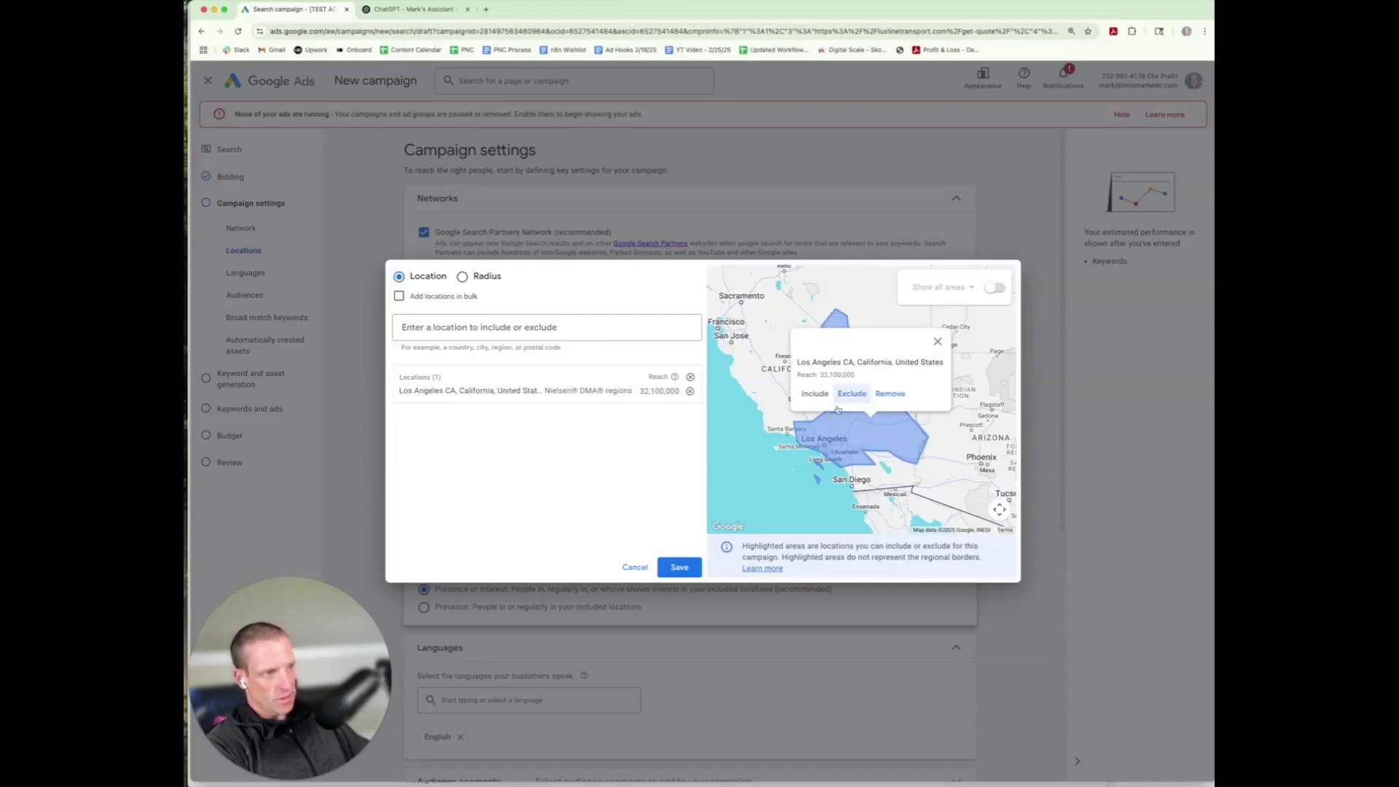
click(892, 400)
Switch to radius targeting and include a 20 mi radius around Los Angeles, CA
click(461, 277)
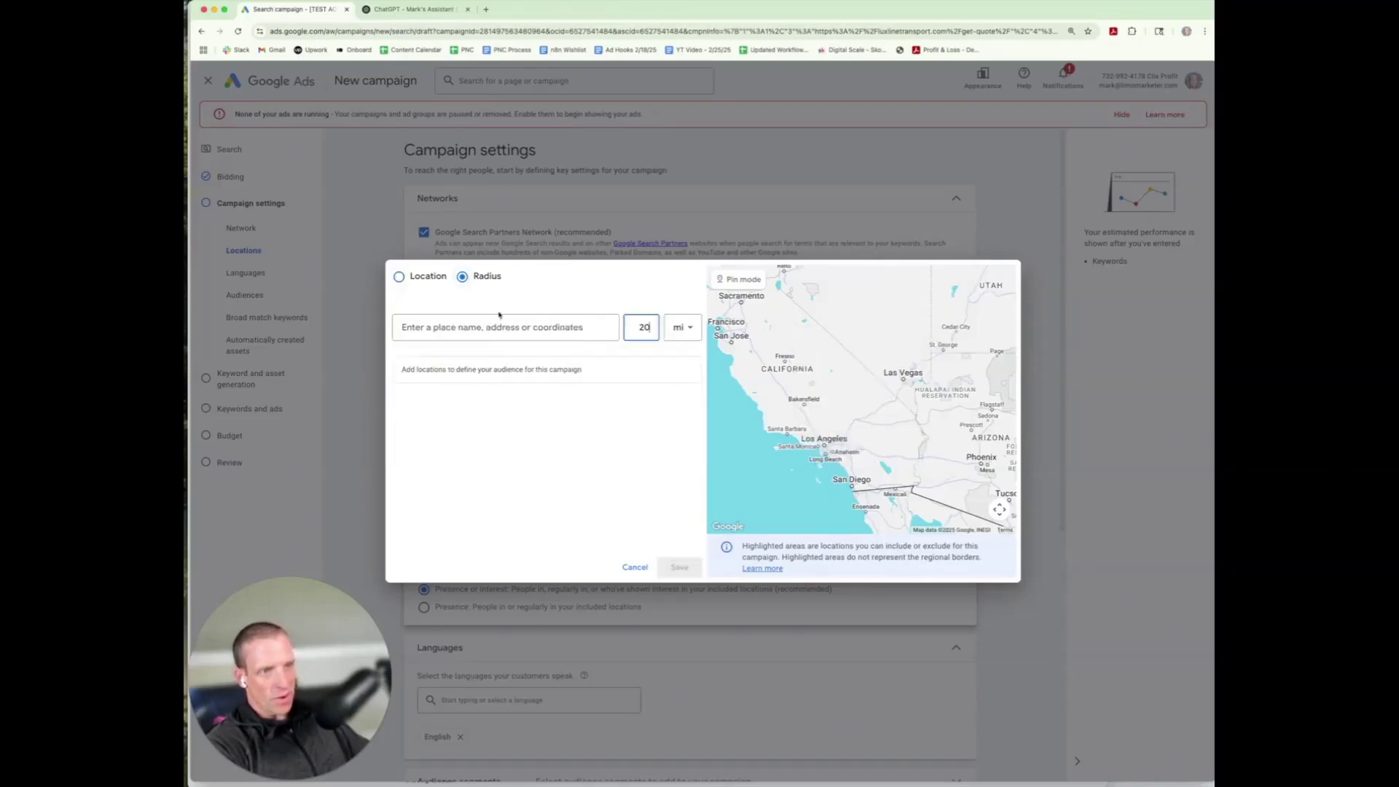
click(501, 327)
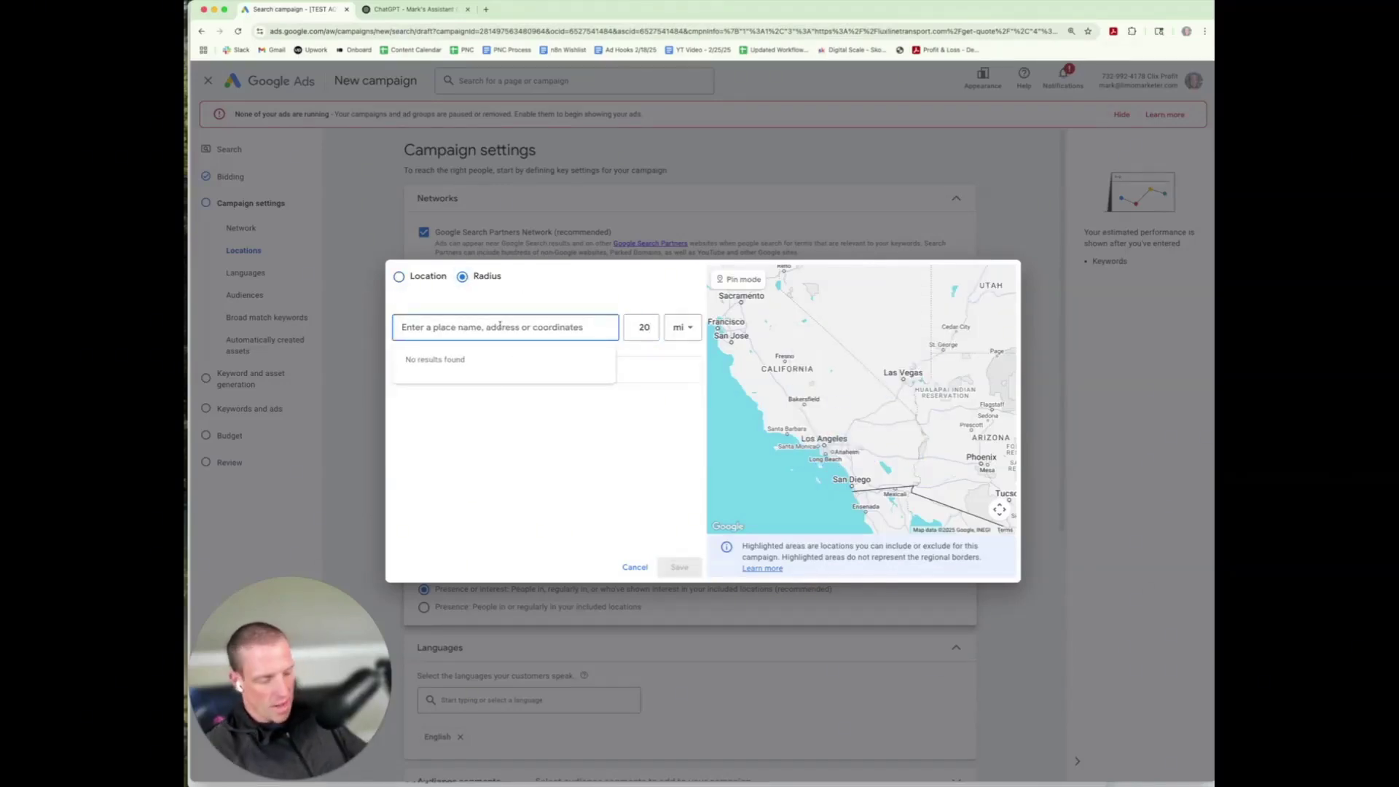
text(los angeles)
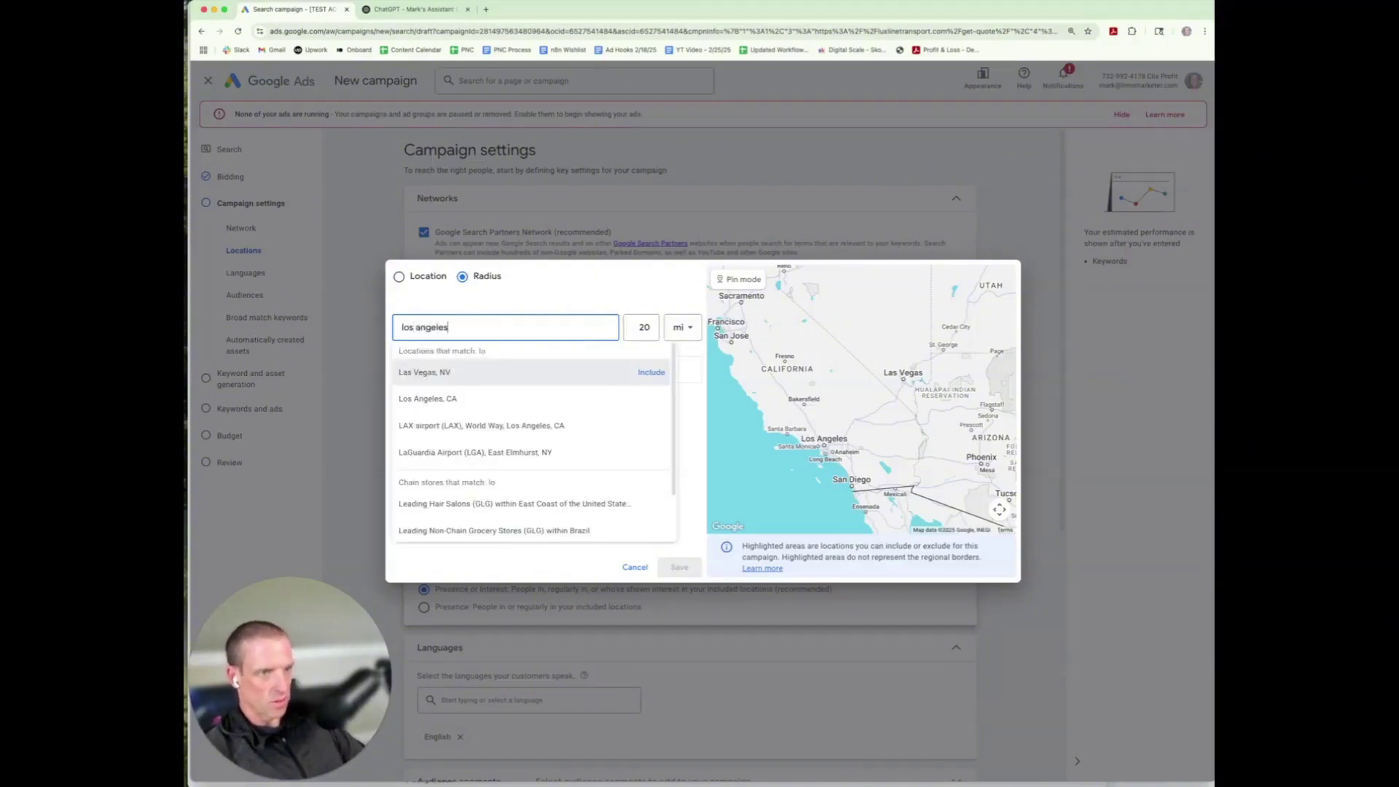
click(651, 372)
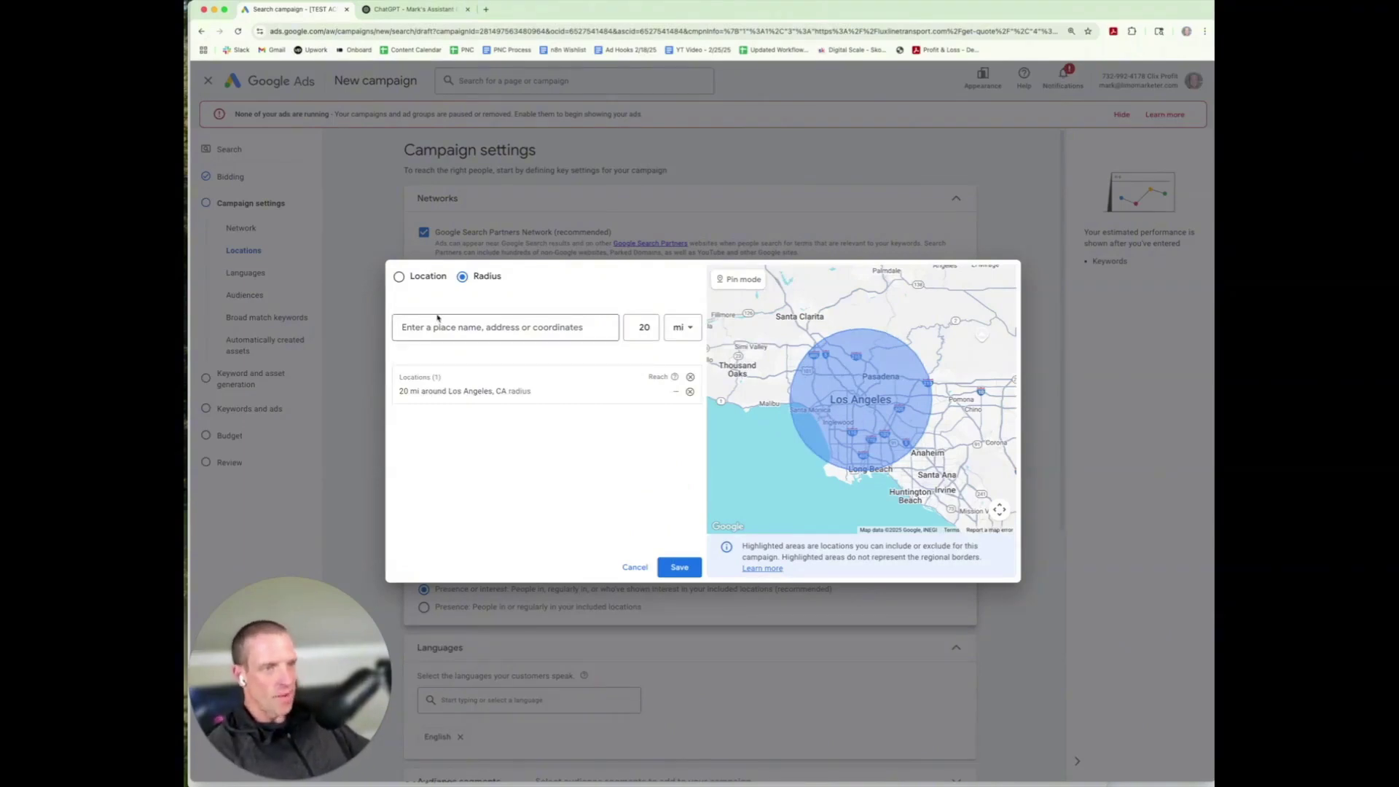
Include the city of Los Angeles, California by location name and remove the 20 mi radius entry
click(398, 276)
click(452, 322)
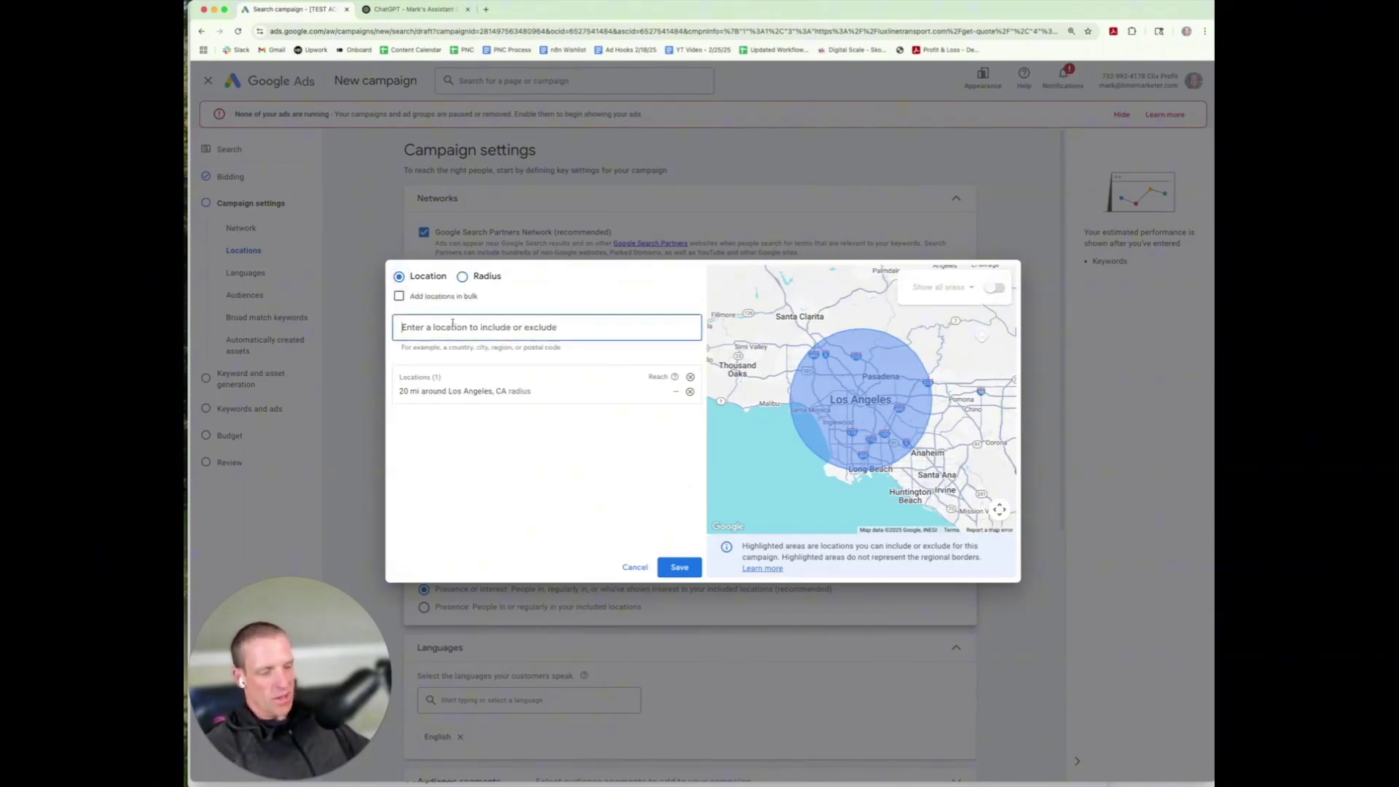
text(los ang)
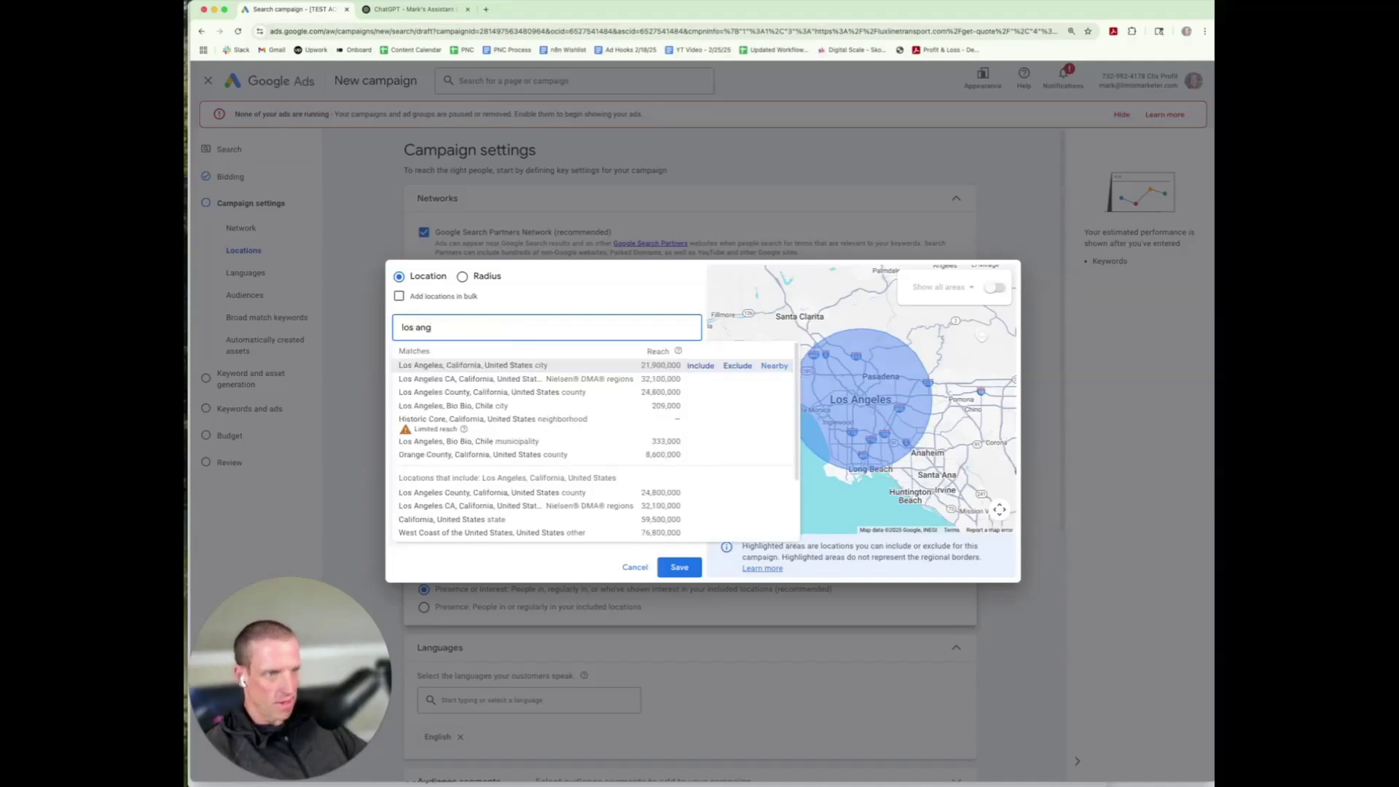
click(701, 365)
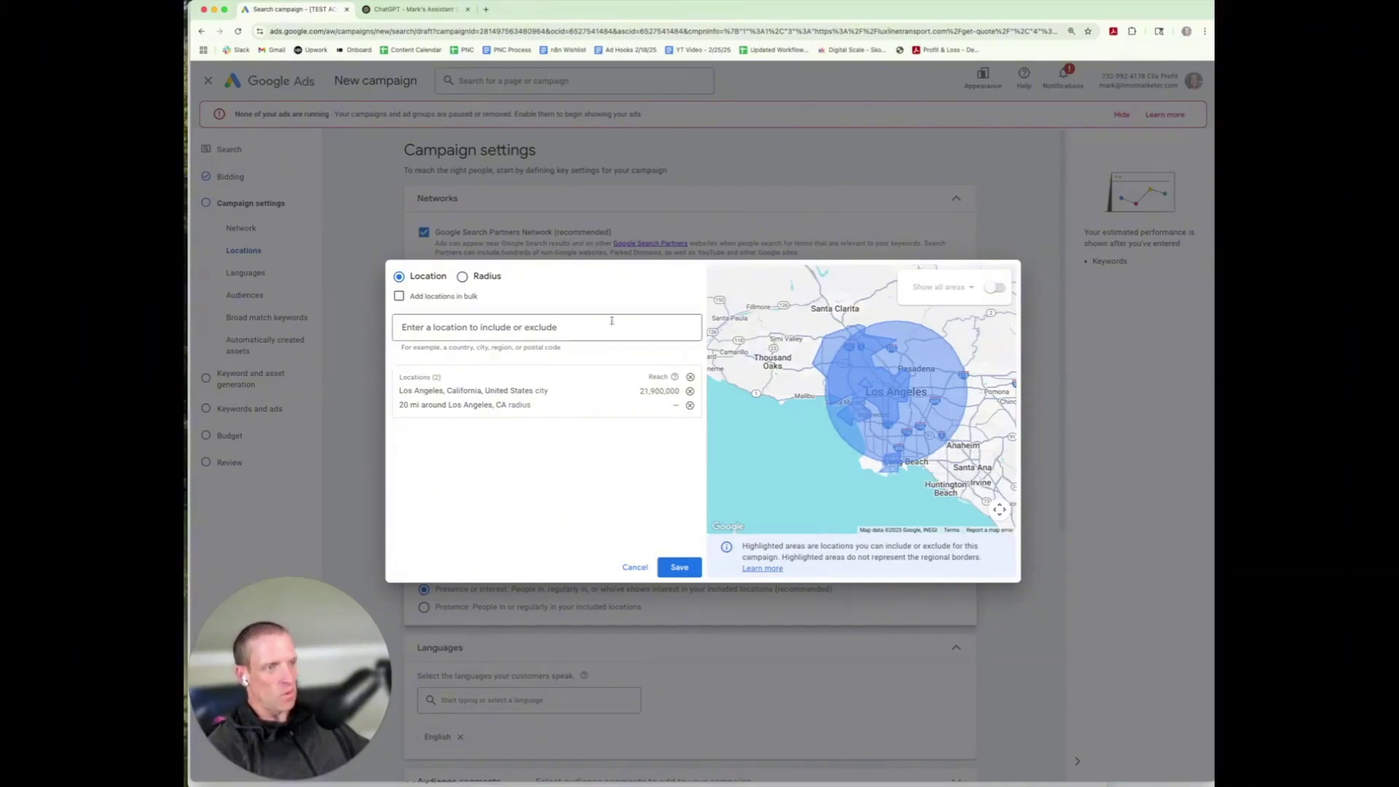
click(690, 406)
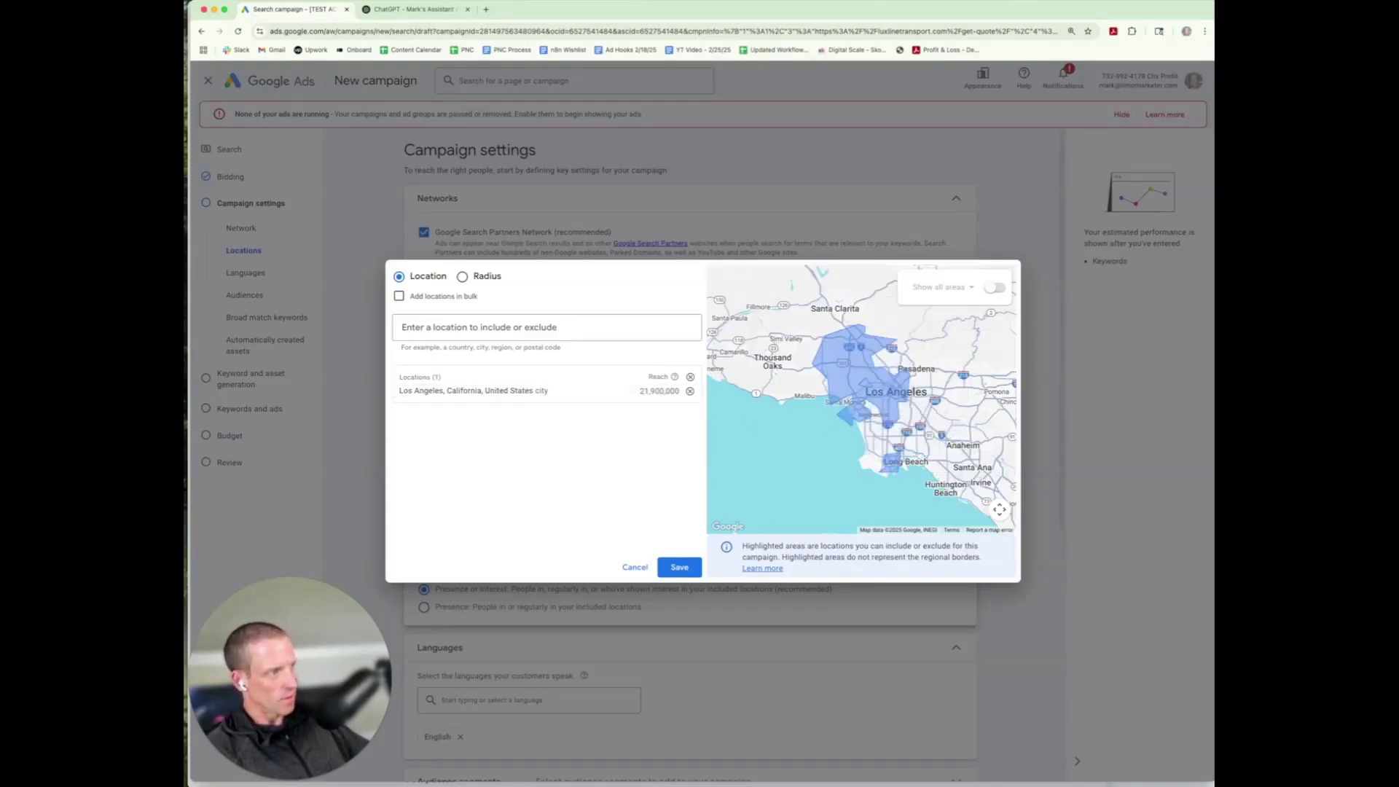
Include the city of Inglewood, California and examine the coverage of the targeted areas on the map
click(546, 327)
text(ingle)
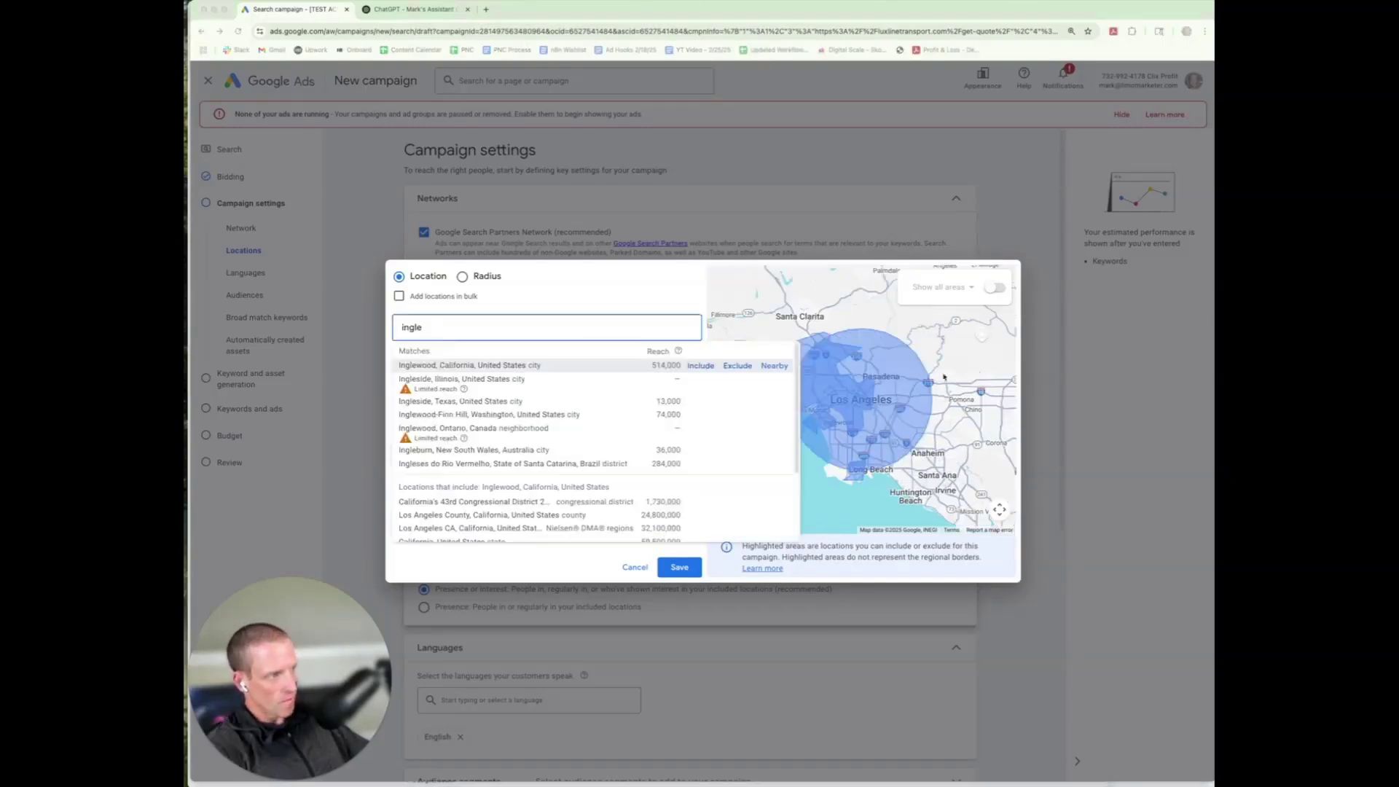
click(700, 365)
scroll(743, 341, down, 3)
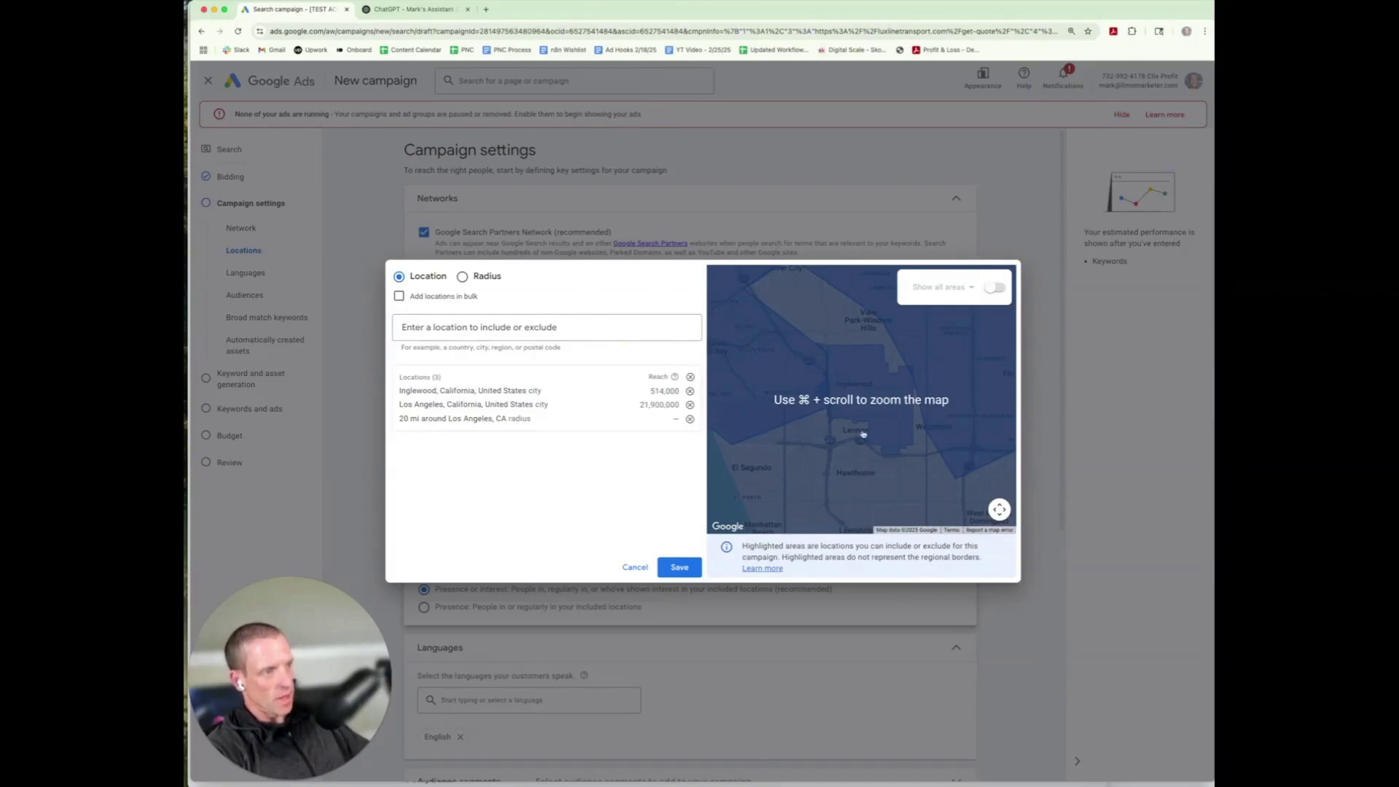
scroll(859, 430, down, 3)
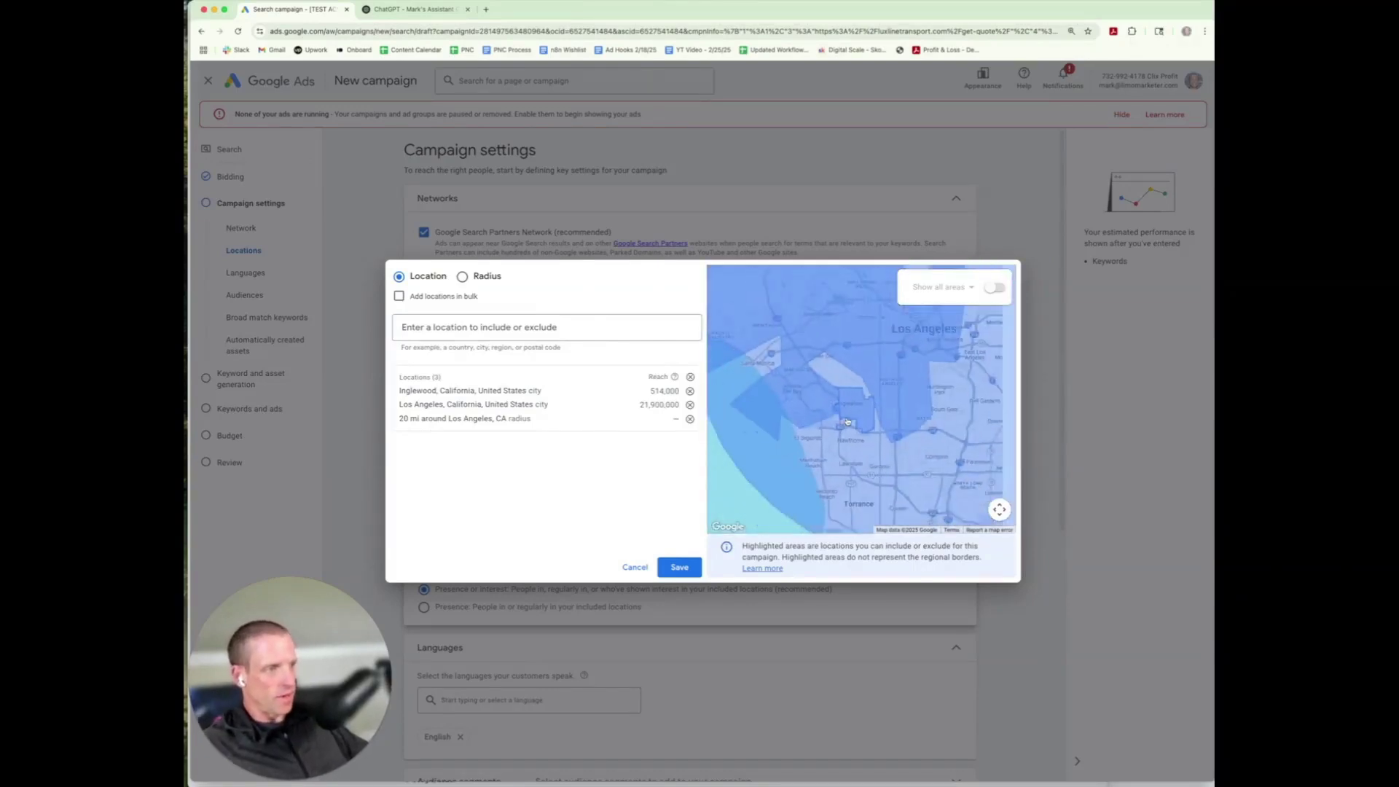
scroll(847, 422, down, 2)
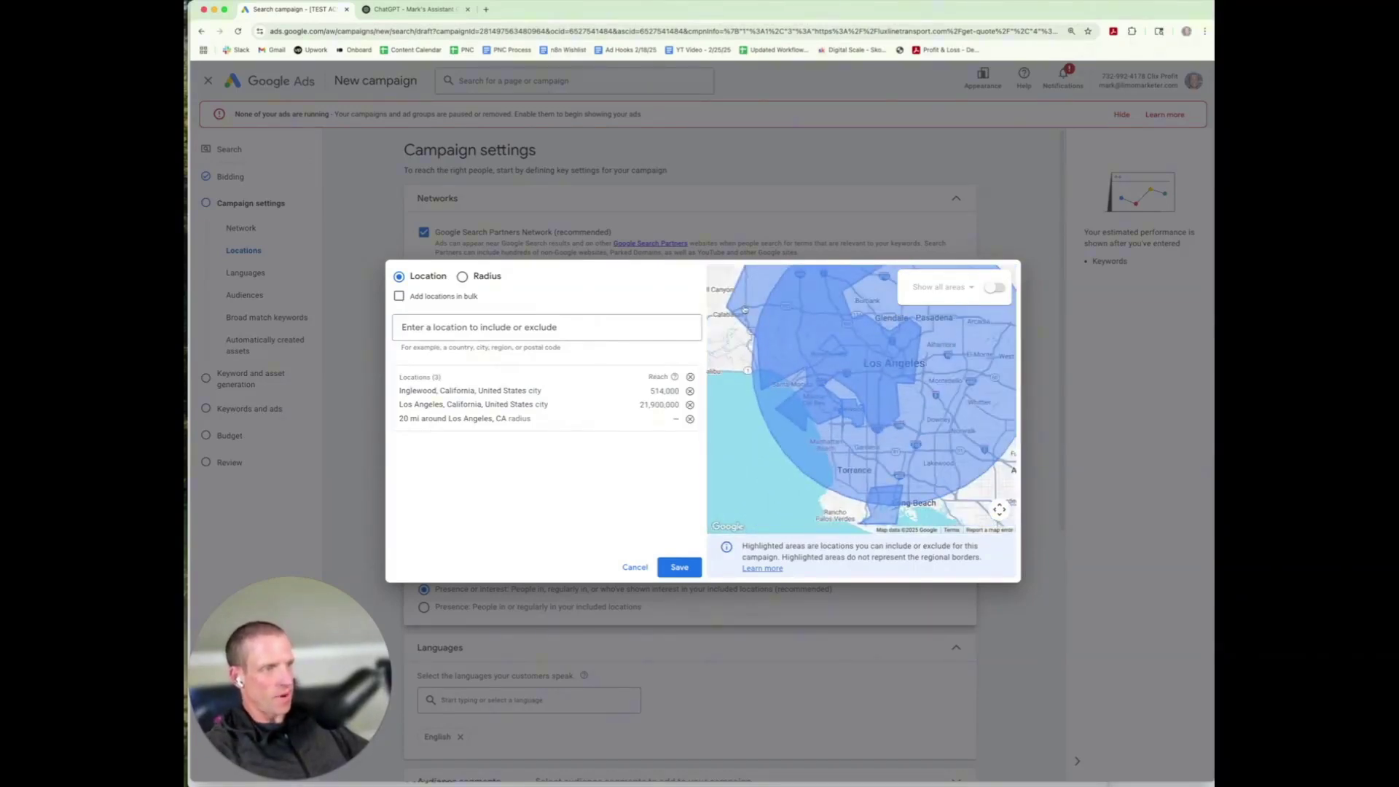
Remove the Los Angeles and Inglewood city areas from the targeting and discard the advanced location changes
click(903, 385)
click(929, 366)
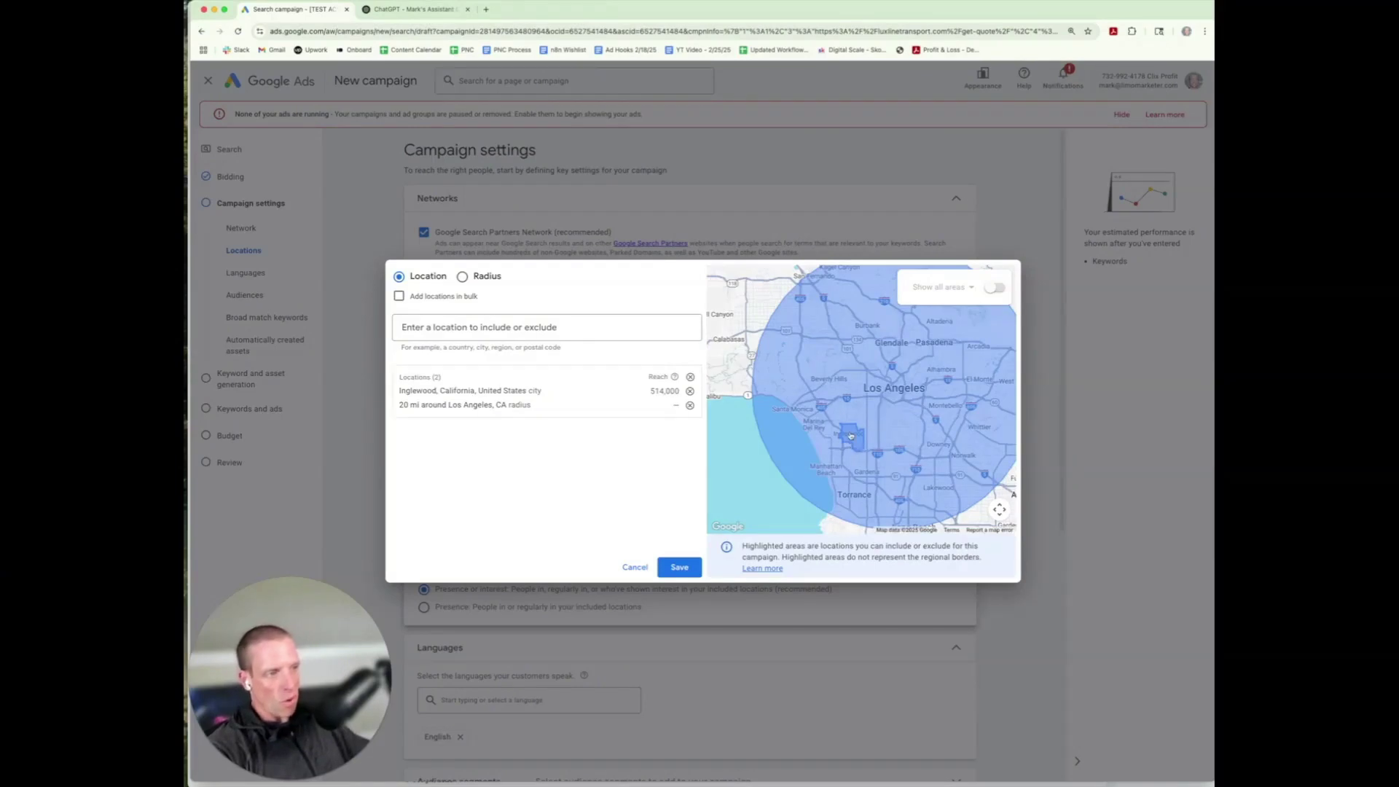
click(853, 446)
click(876, 413)
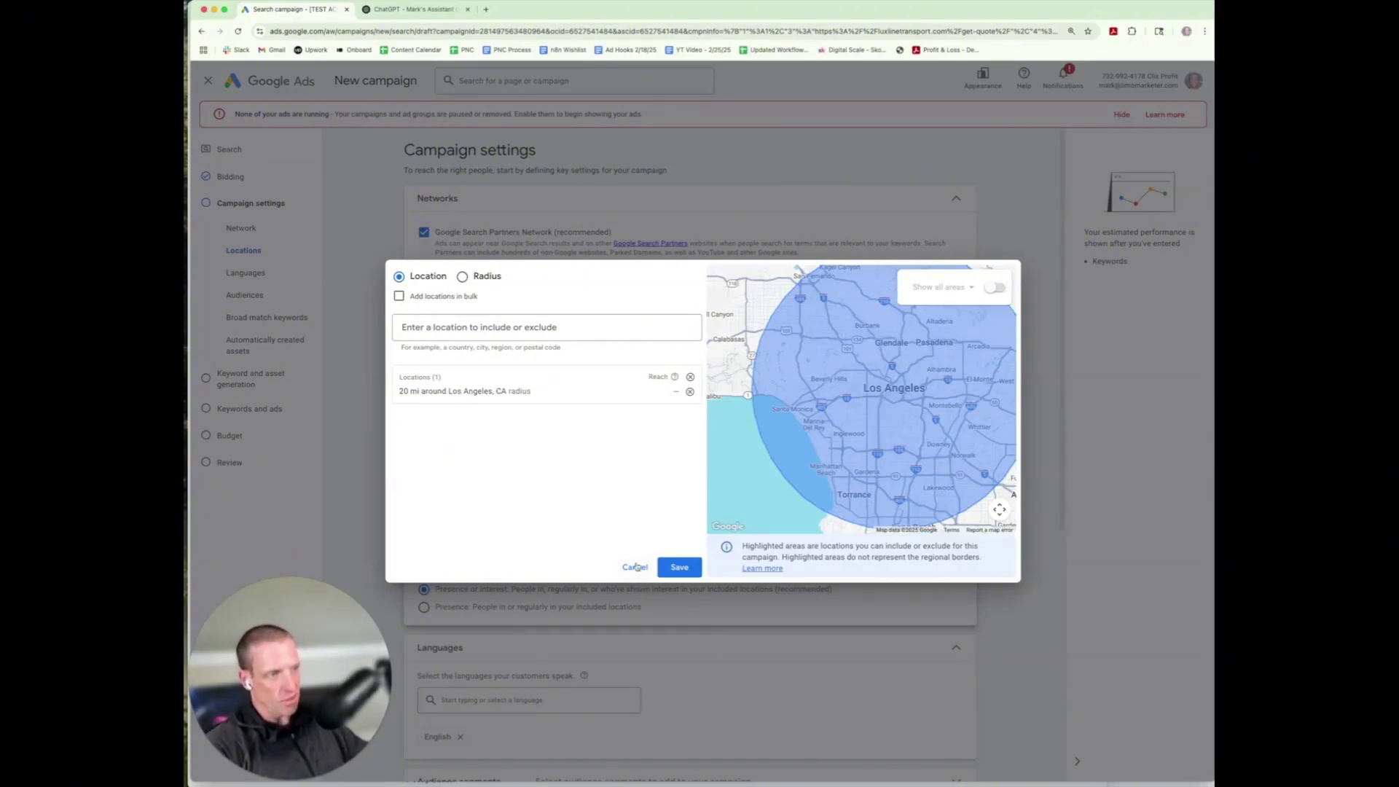
click(636, 567)
Include the city of Los Angeles, California, United States through the advanced location search and save the targeting
scroll(637, 569, down, 2)
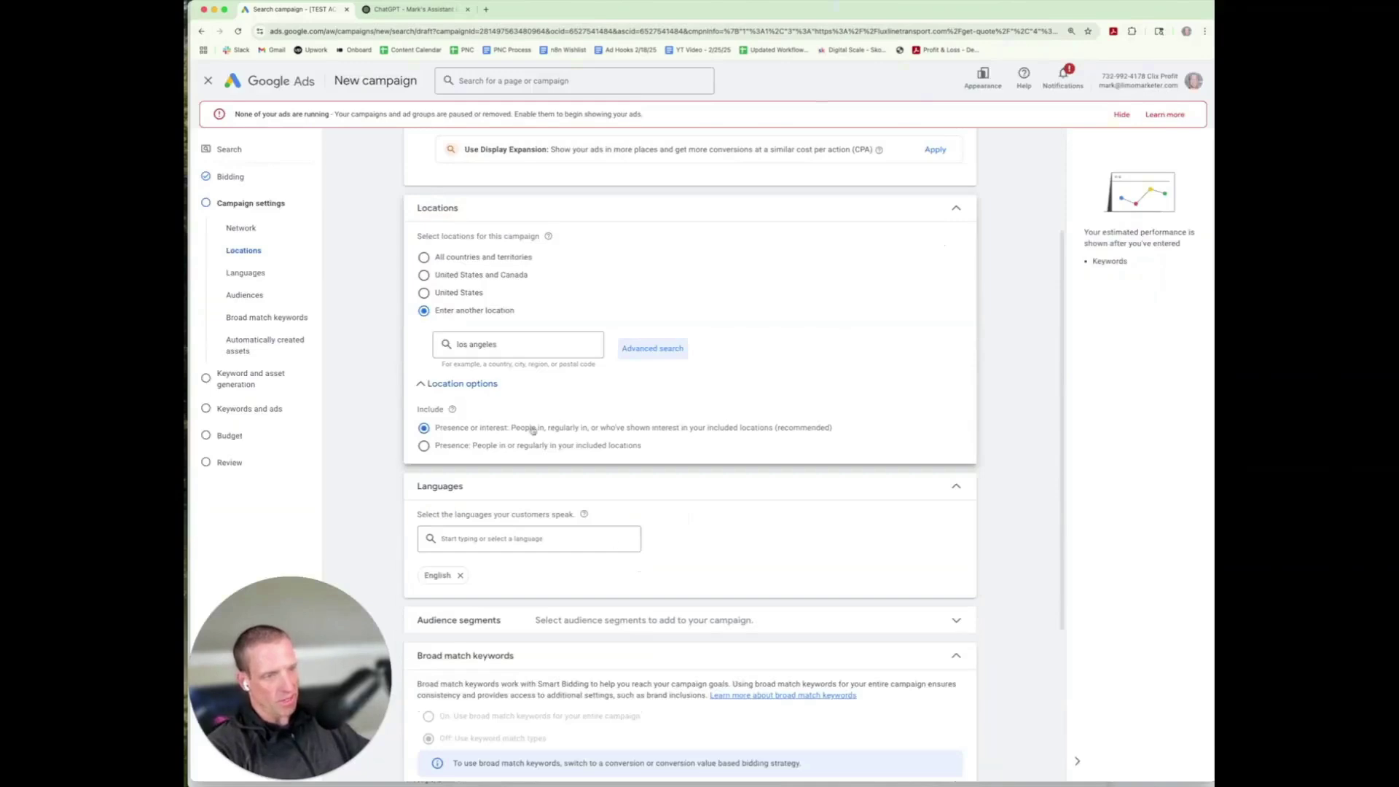
click(648, 349)
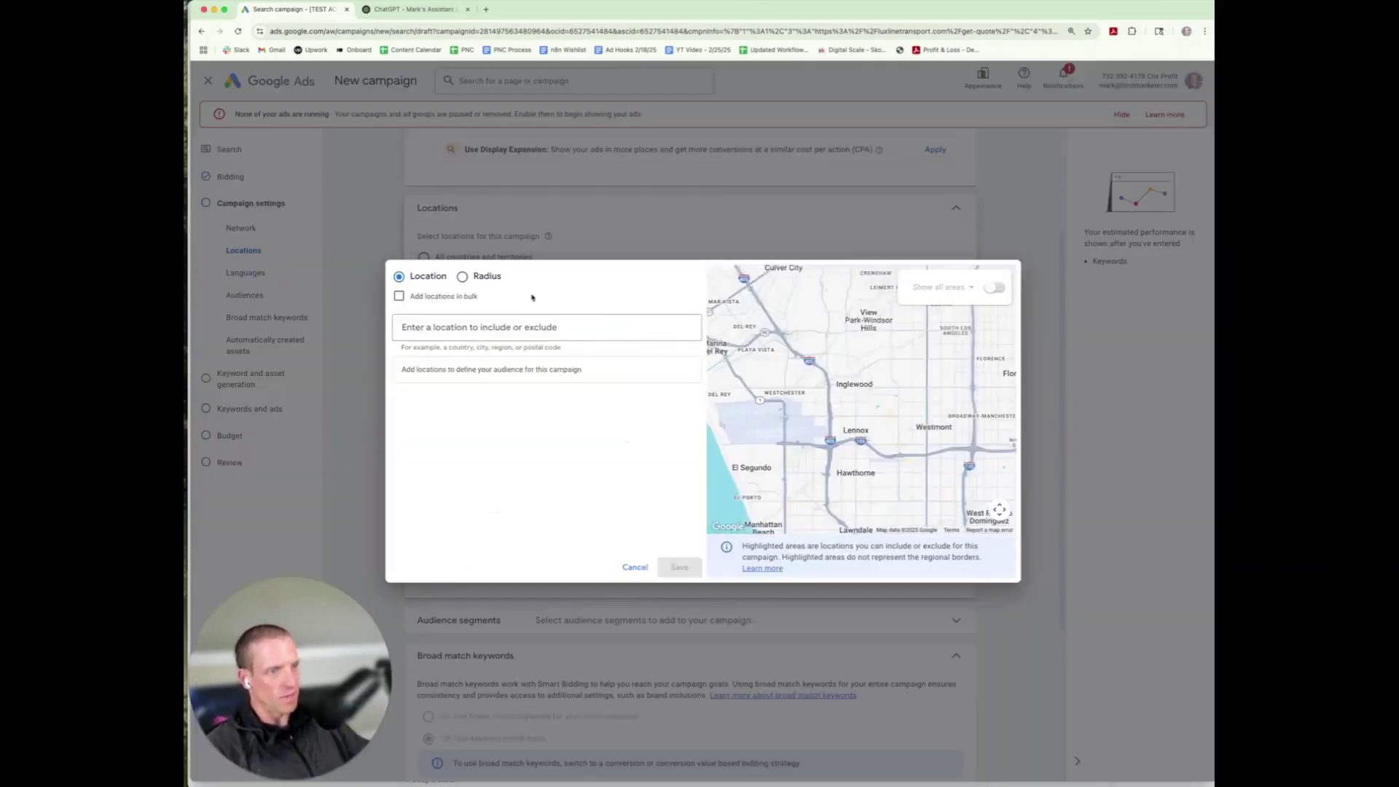
click(503, 320)
text(lo)
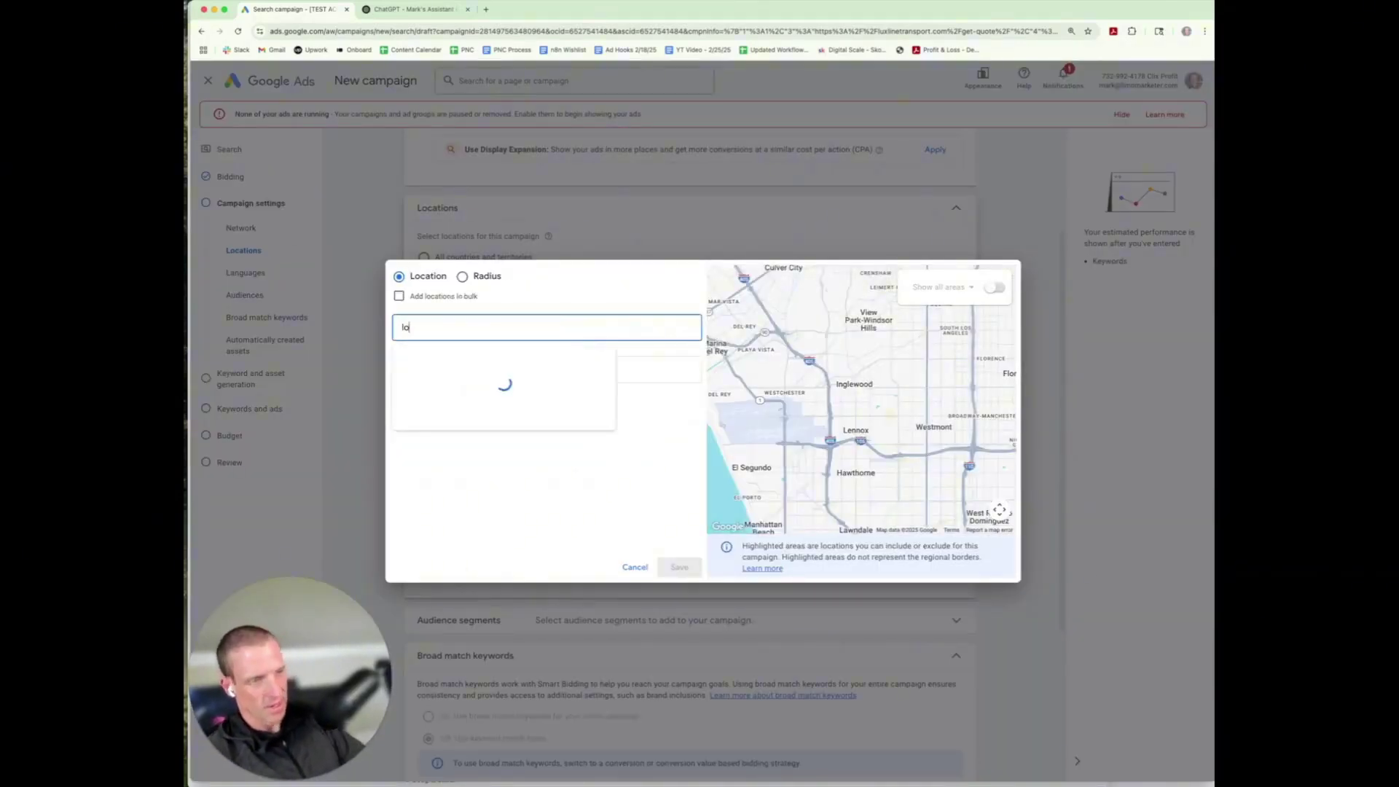
text(s ange)
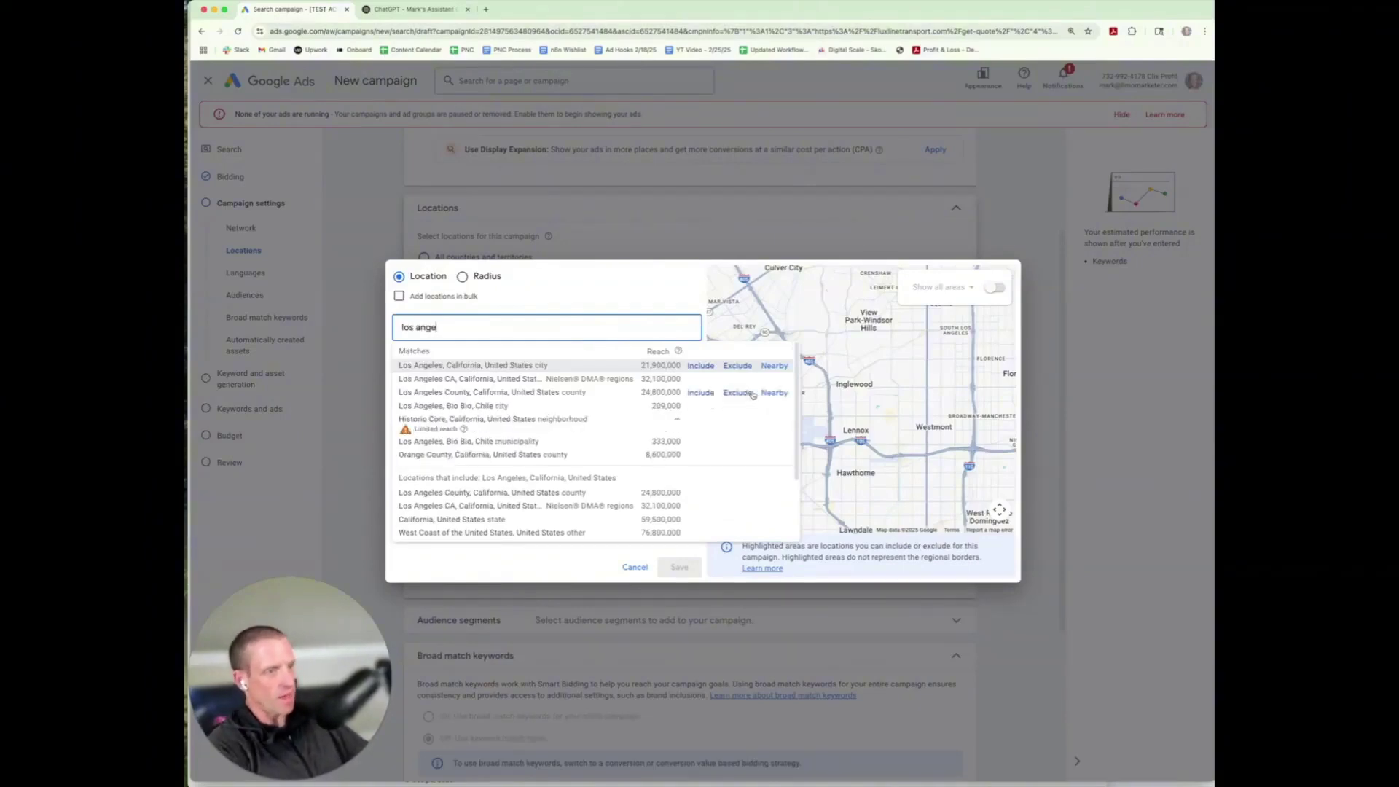
click(700, 365)
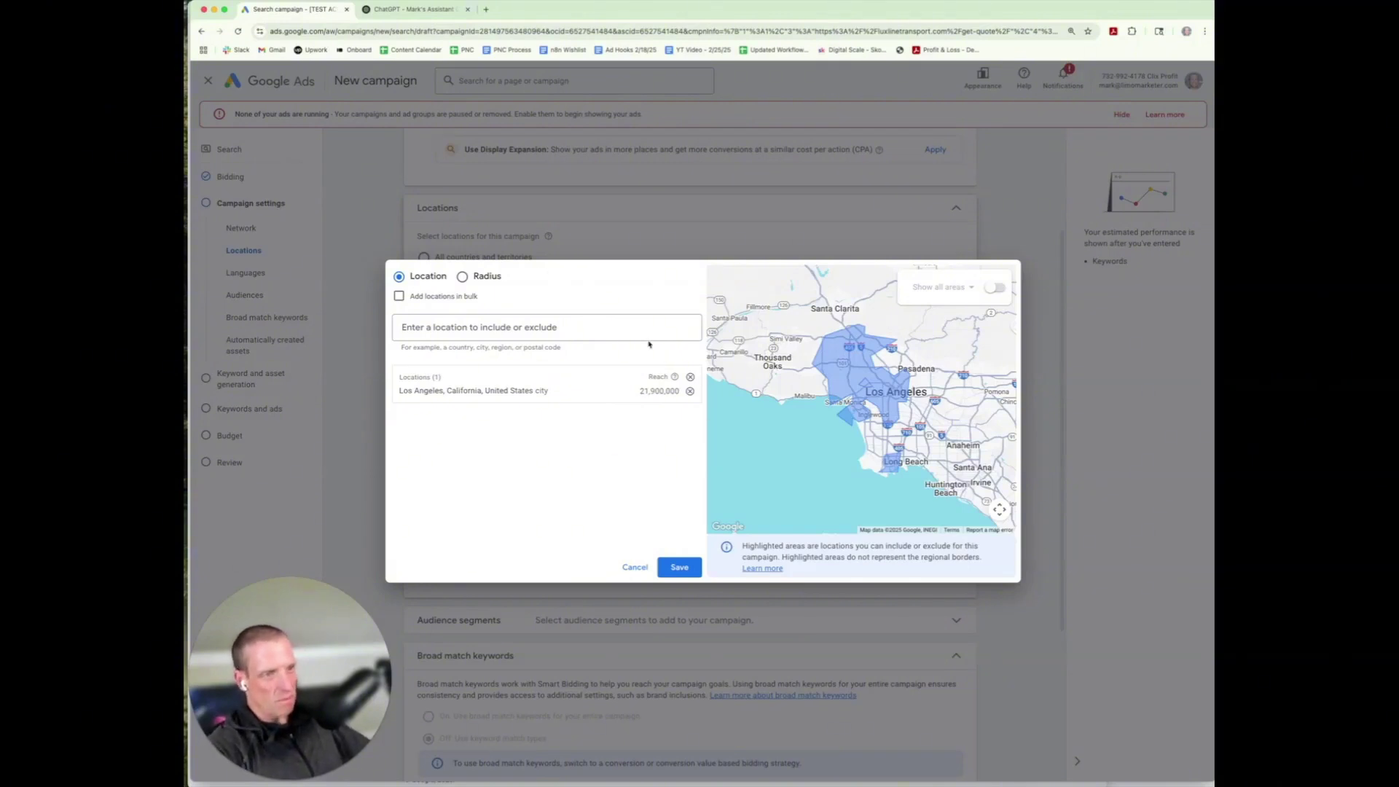
click(679, 566)
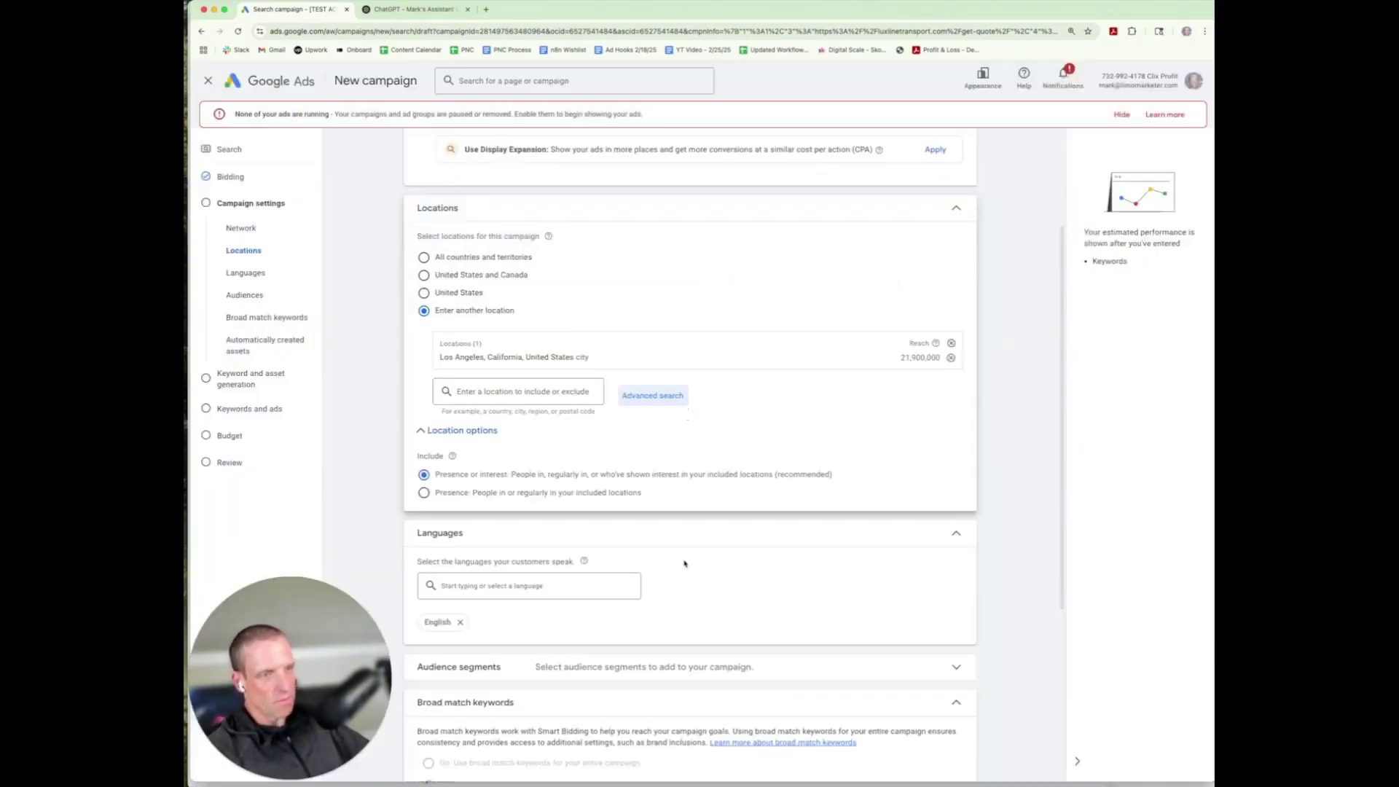
Set the location option to "Presence: People in or regularly in your included locations"
scroll(533, 407, down, 2)
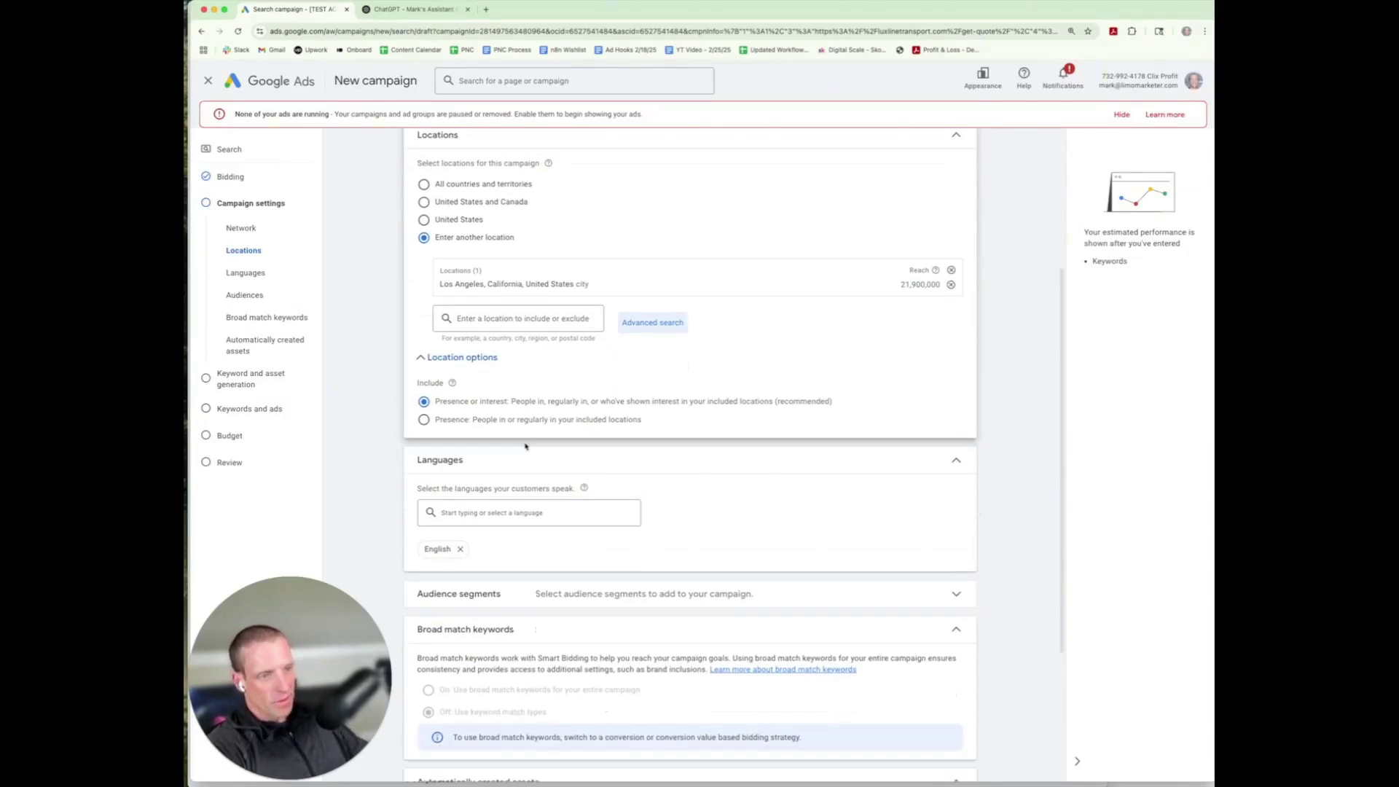
scroll(525, 446, down, 1)
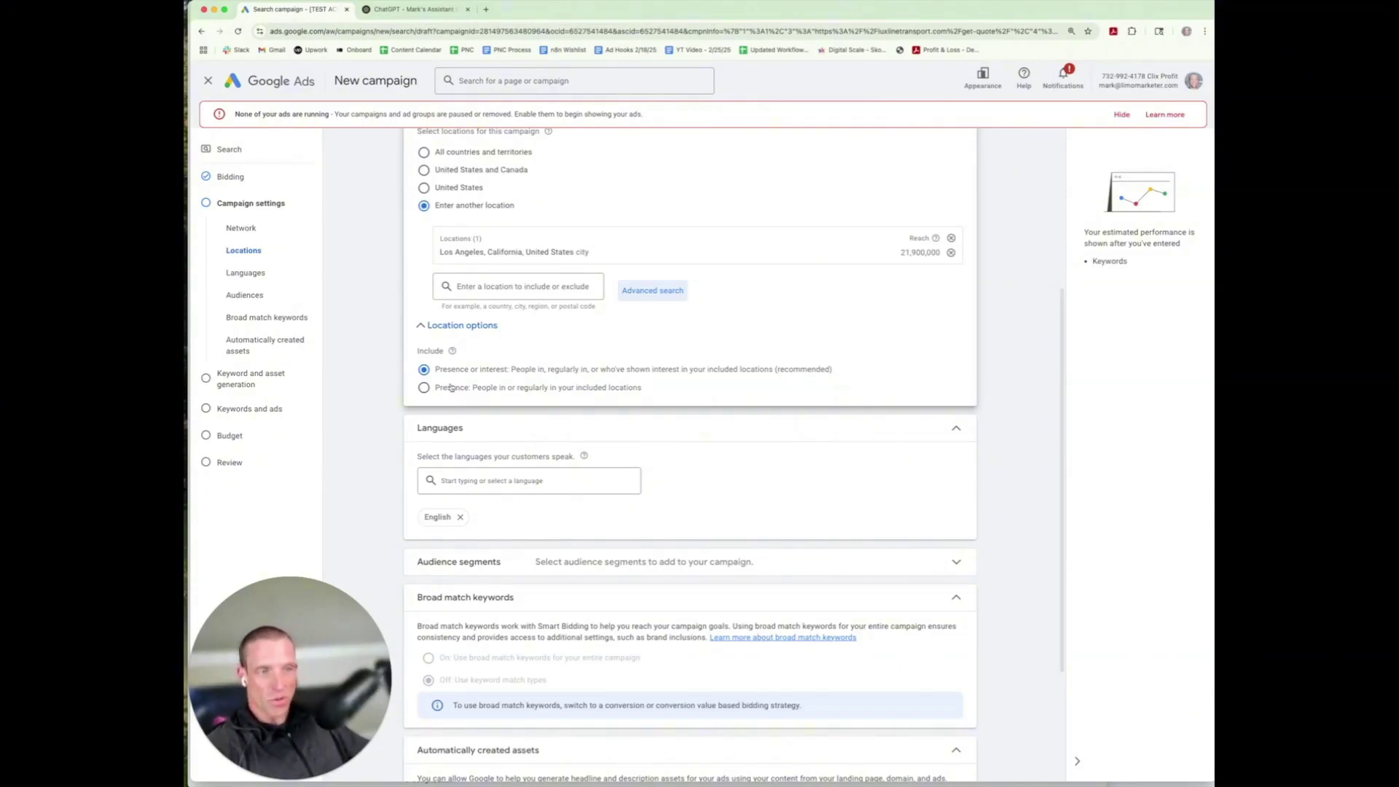
click(423, 389)
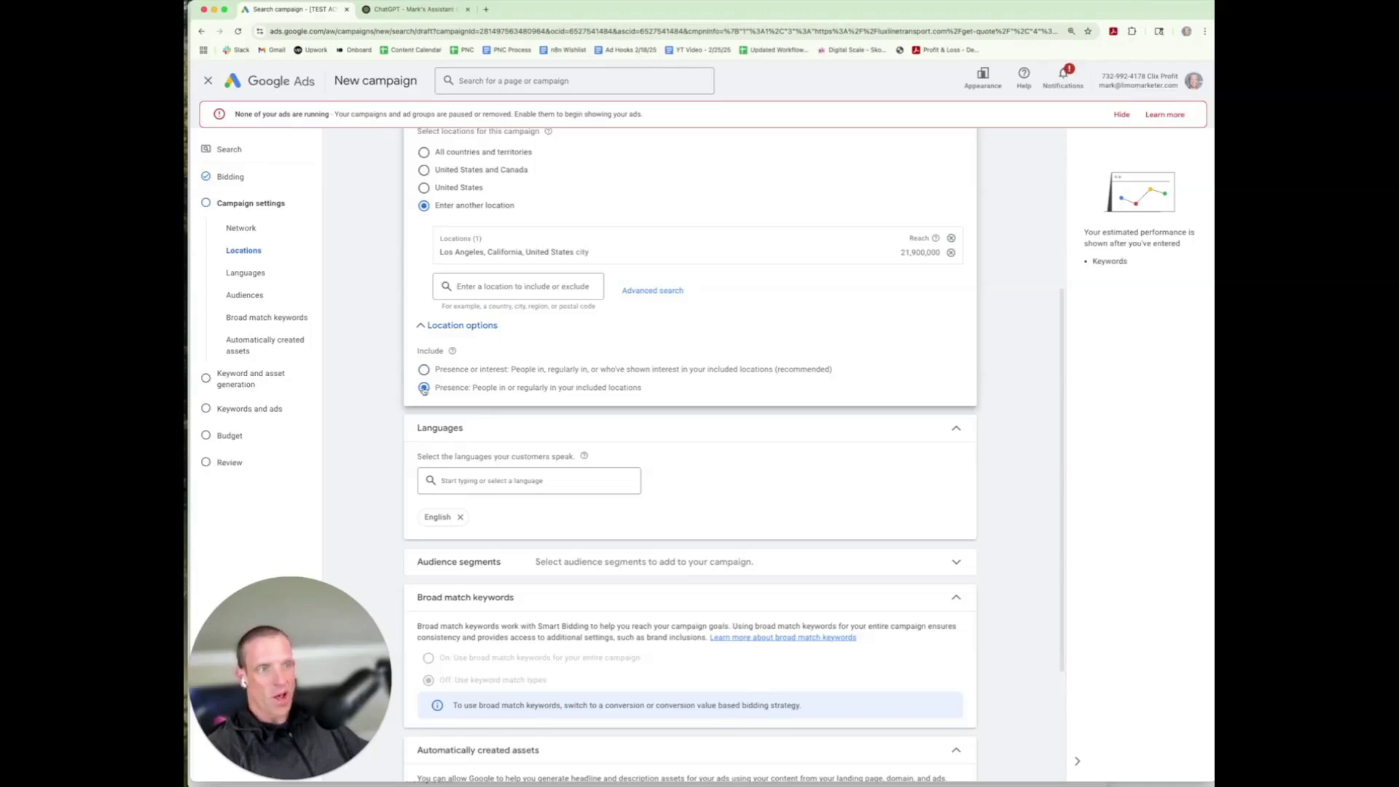
click(423, 369)
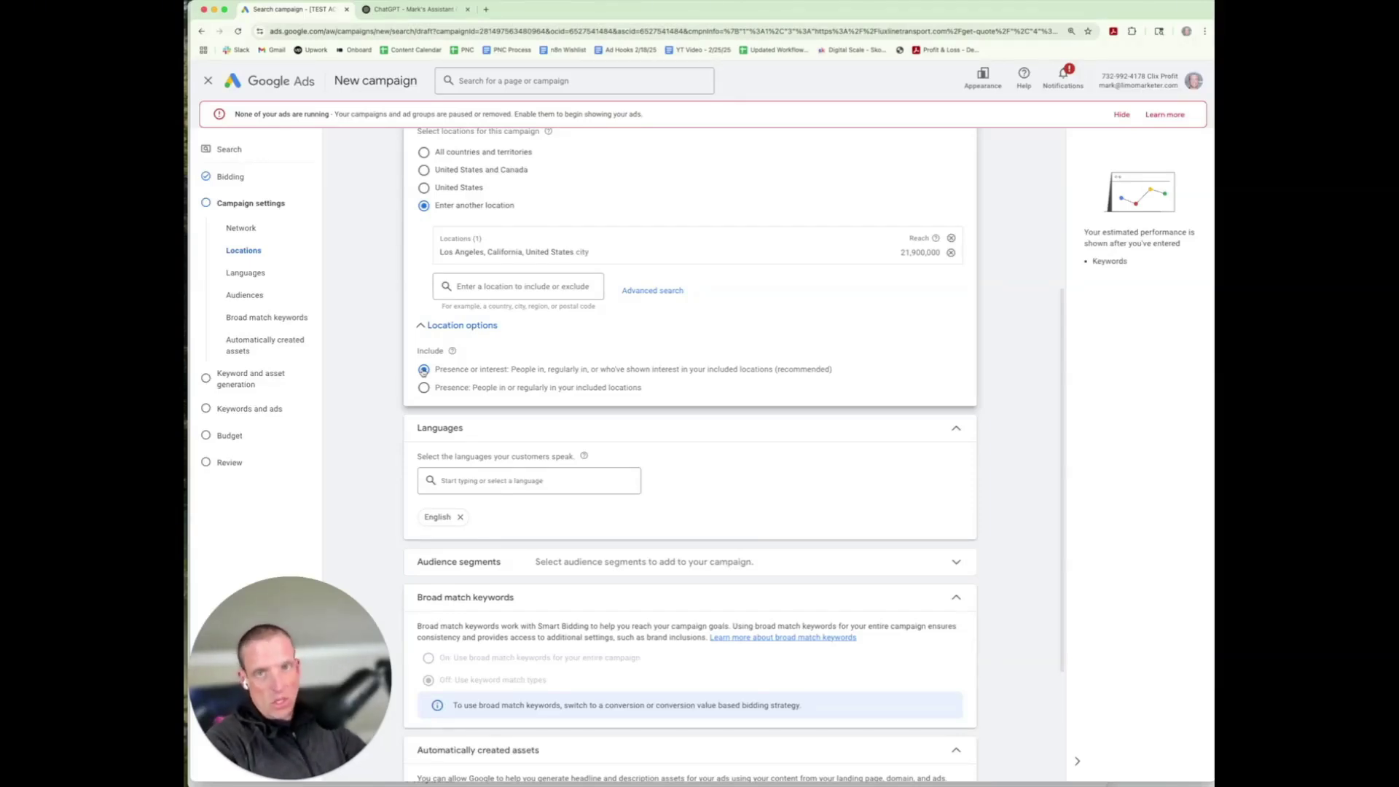
click(424, 387)
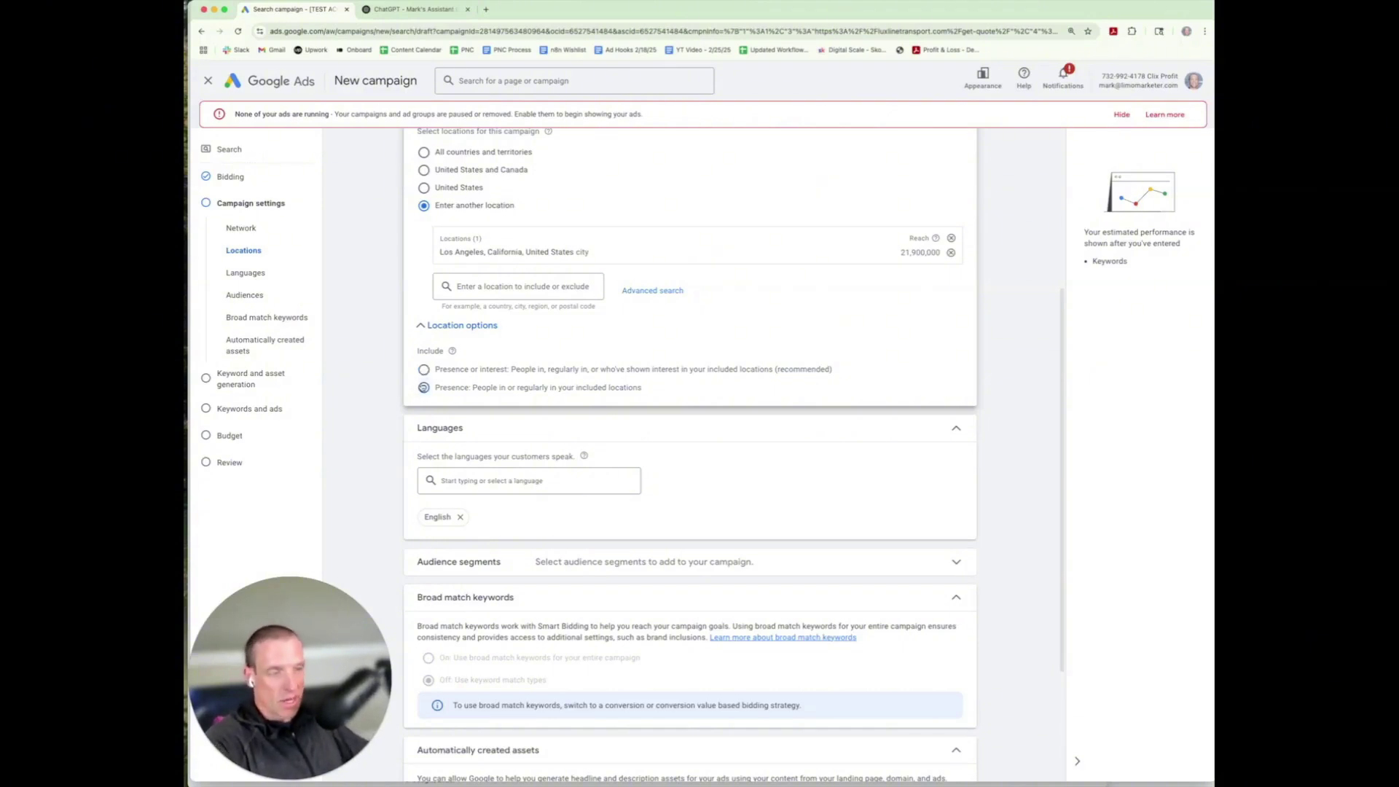
click(631, 290)
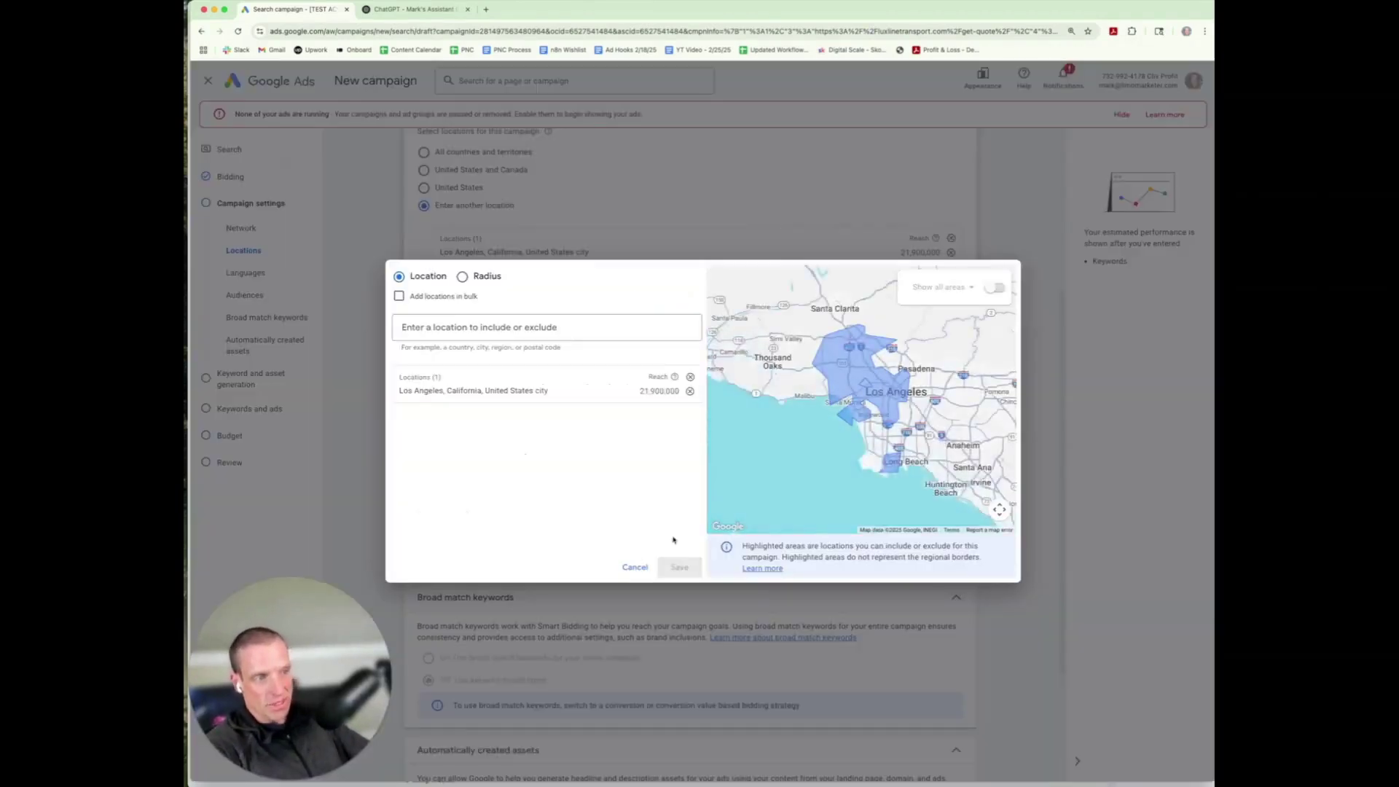
click(635, 567)
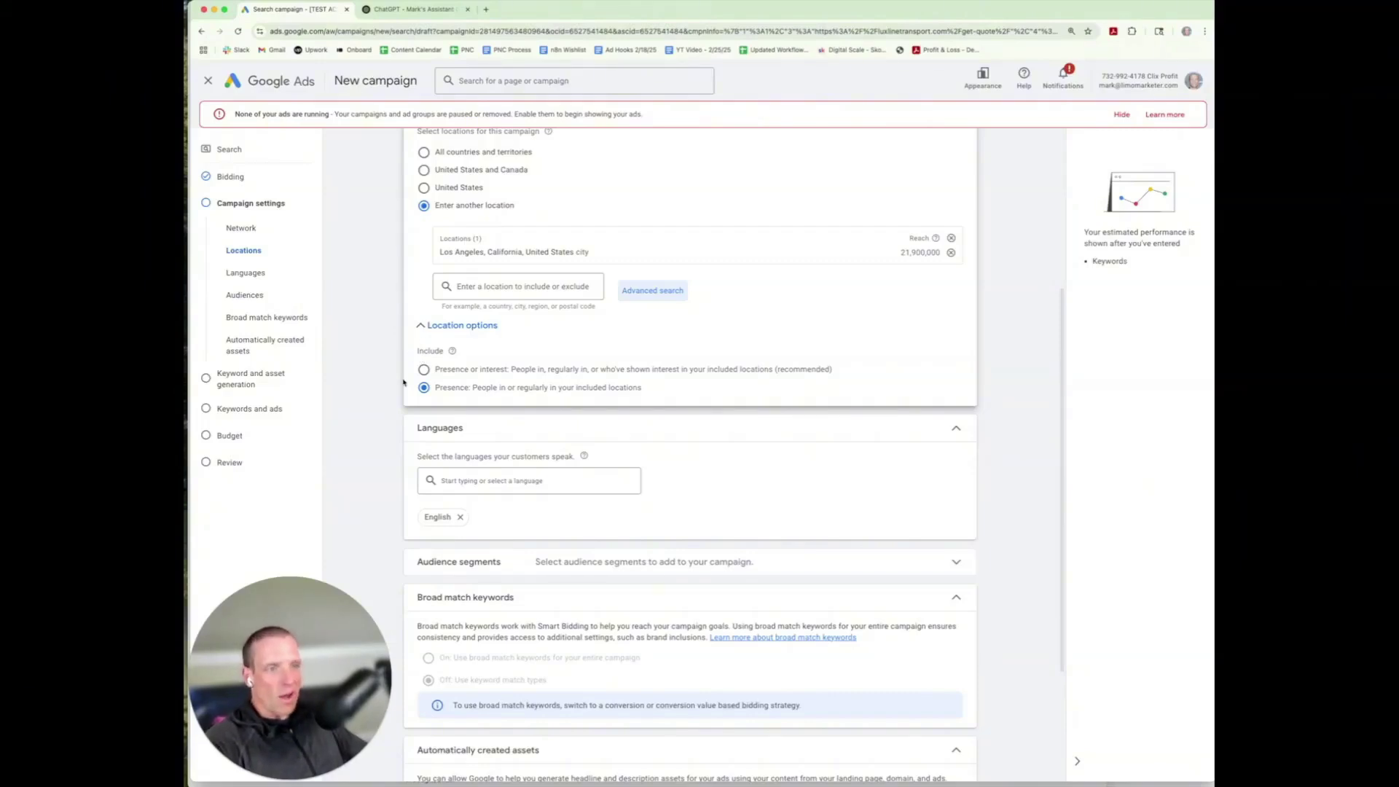
click(424, 370)
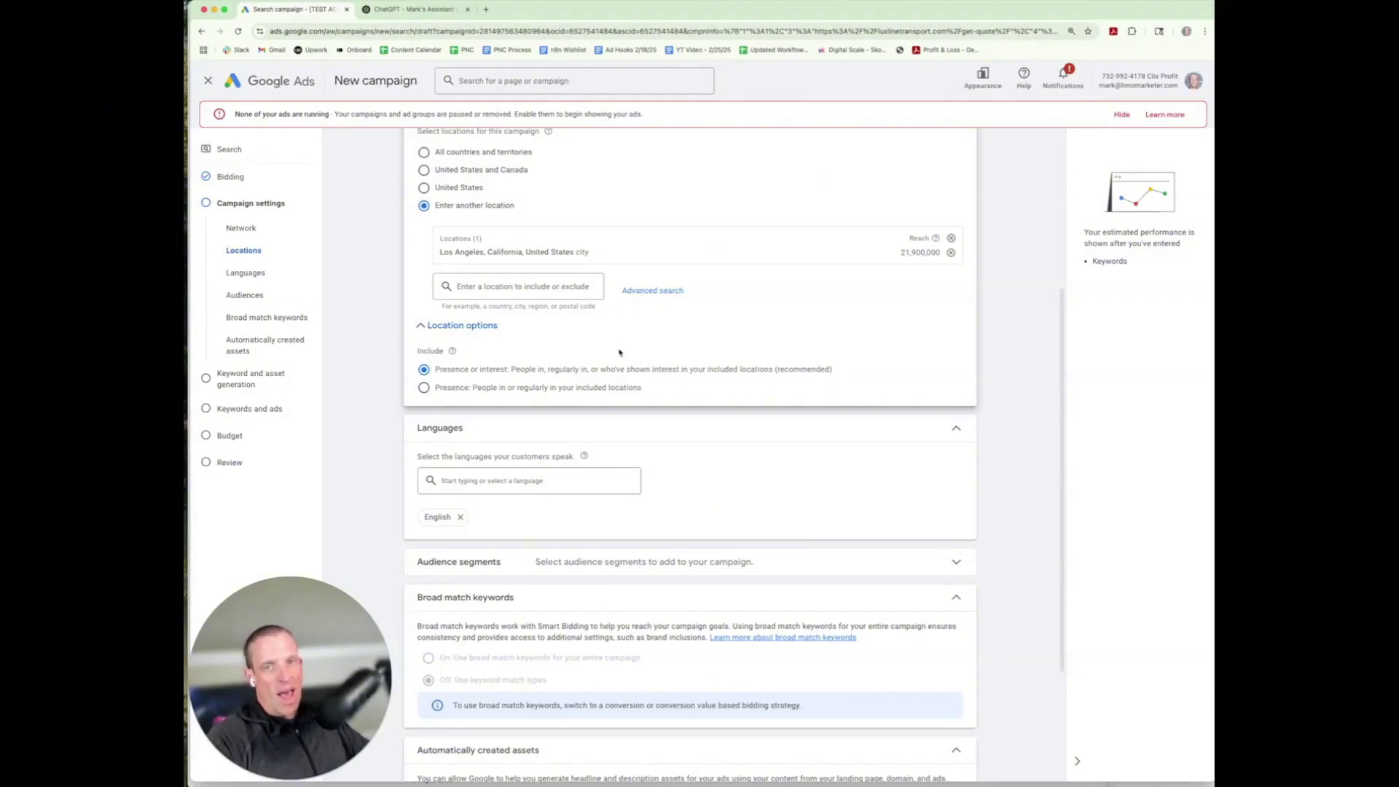
click(423, 388)
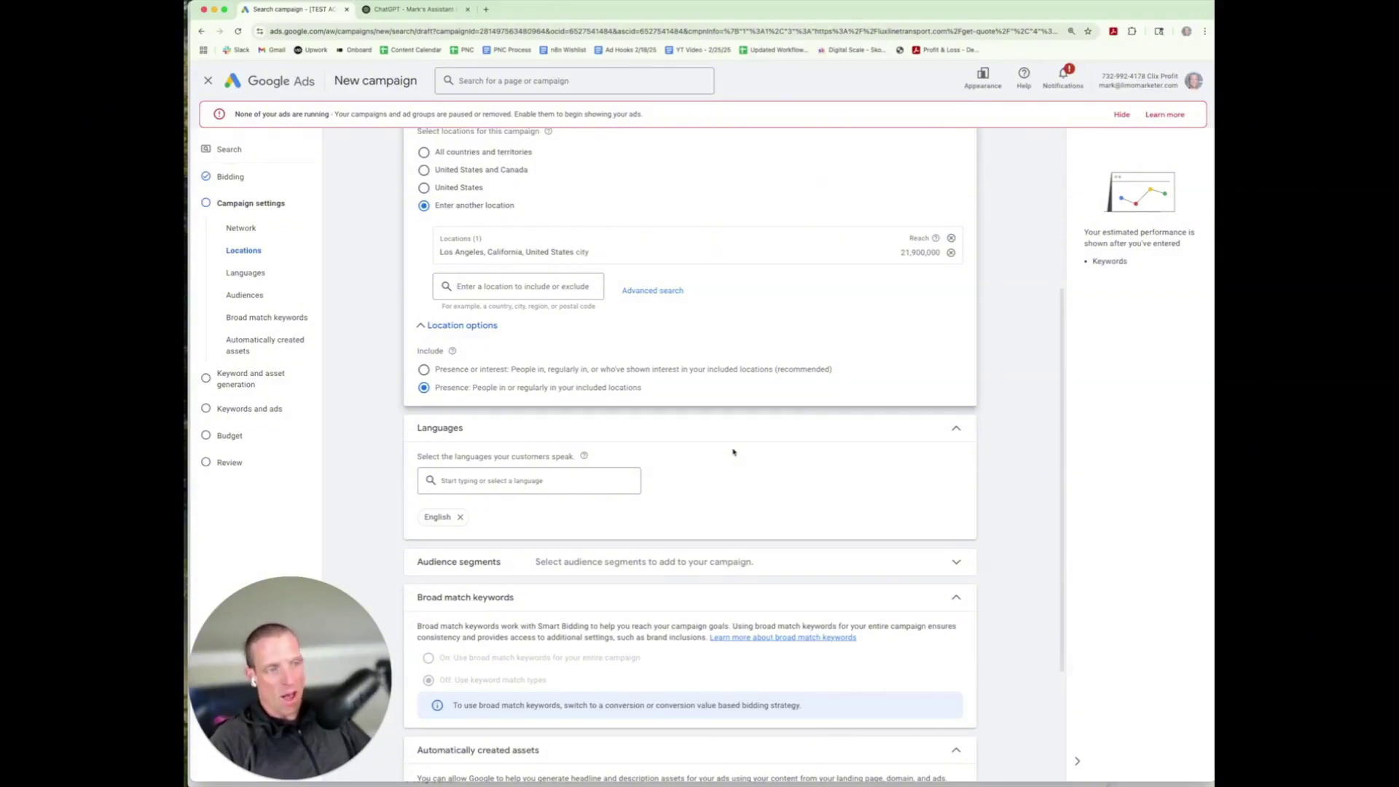
Reveal the additional campaign settings and set the ad schedule days to Mondays - Fridays
scroll(733, 452, down, 2)
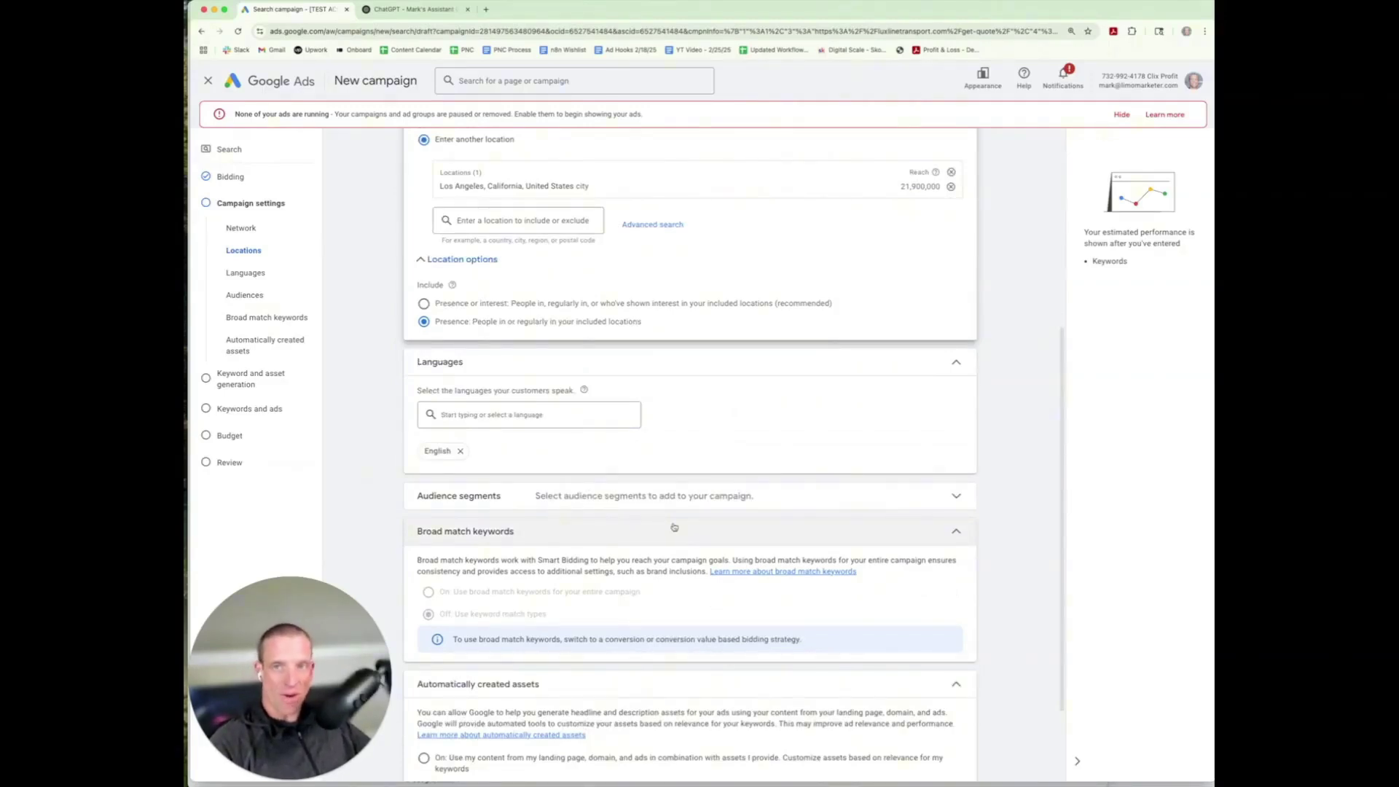
scroll(674, 527, down, 3)
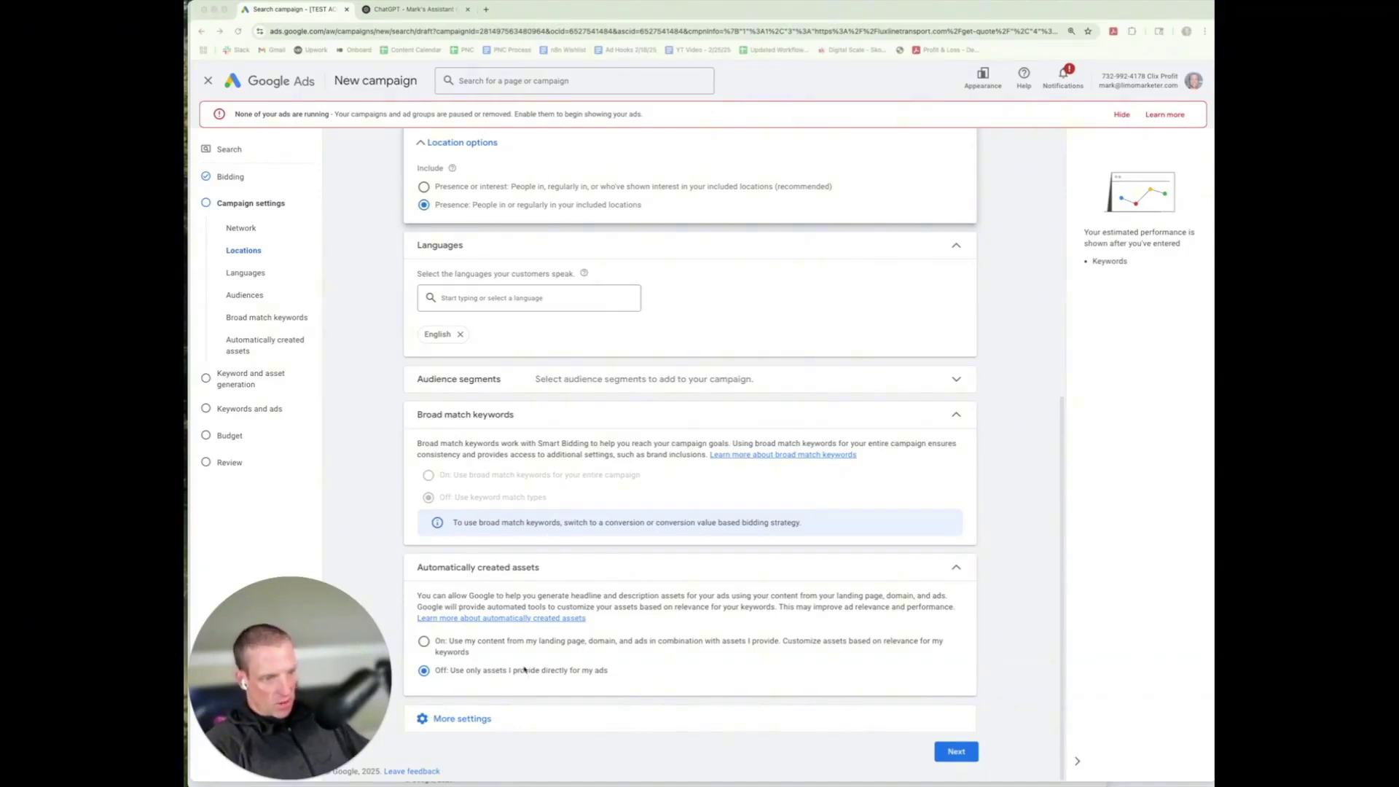
click(470, 719)
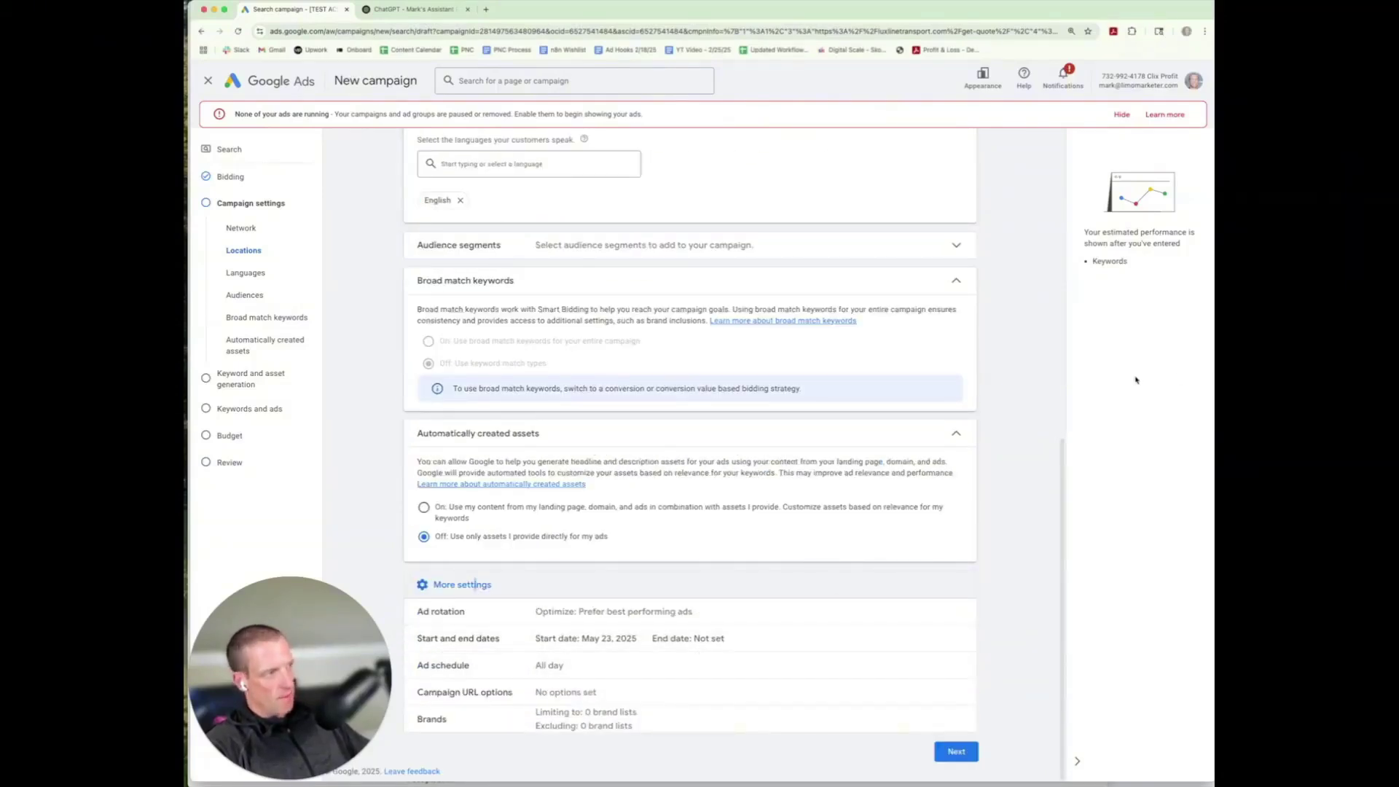
click(479, 664)
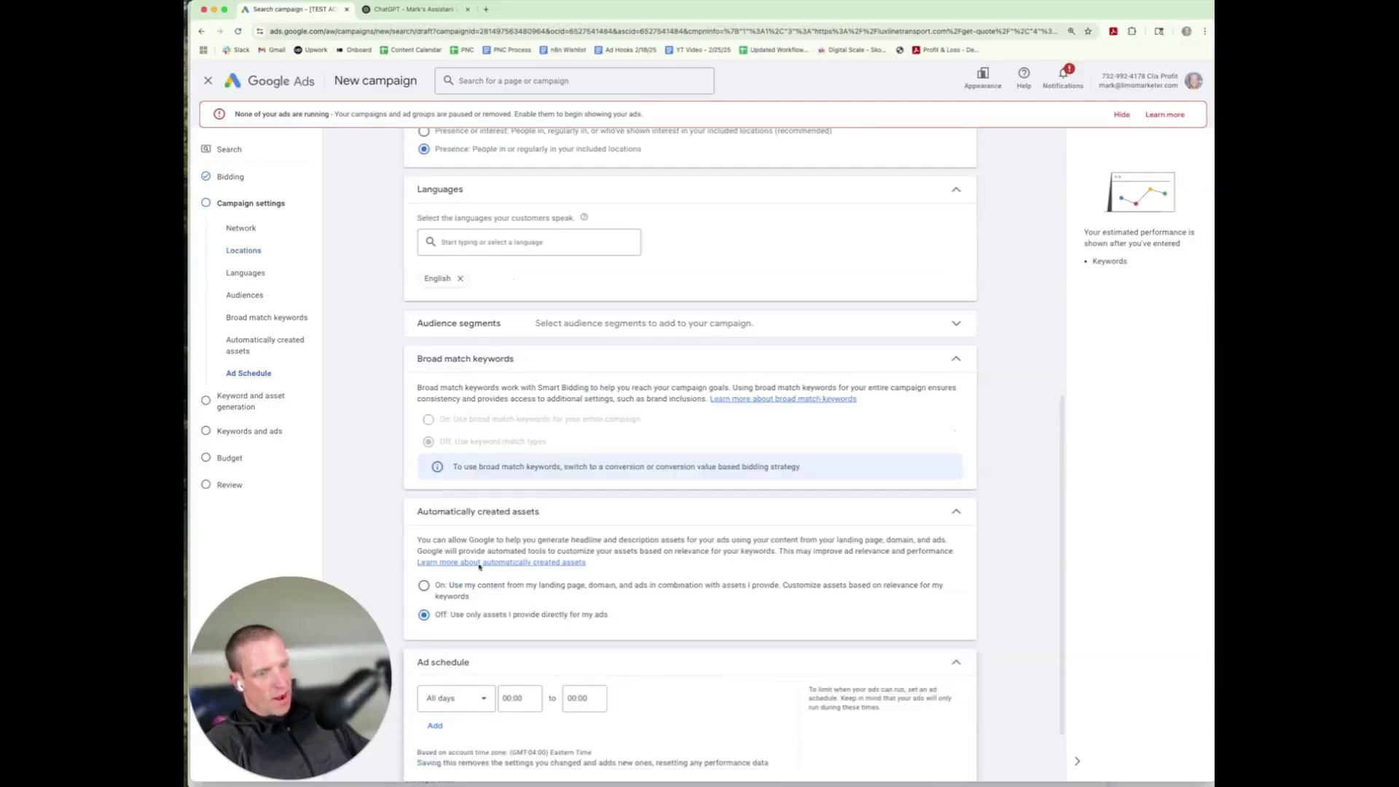
click(472, 695)
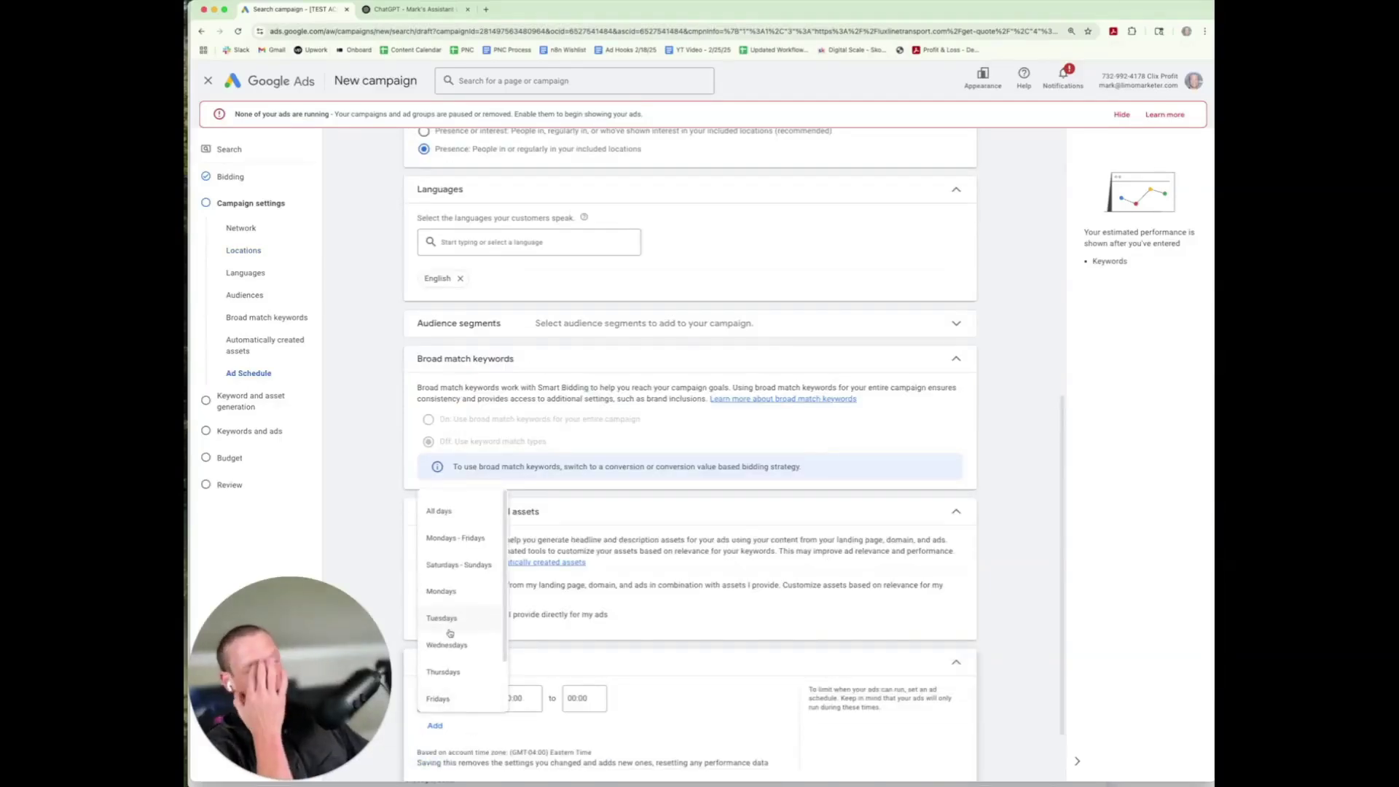
click(466, 538)
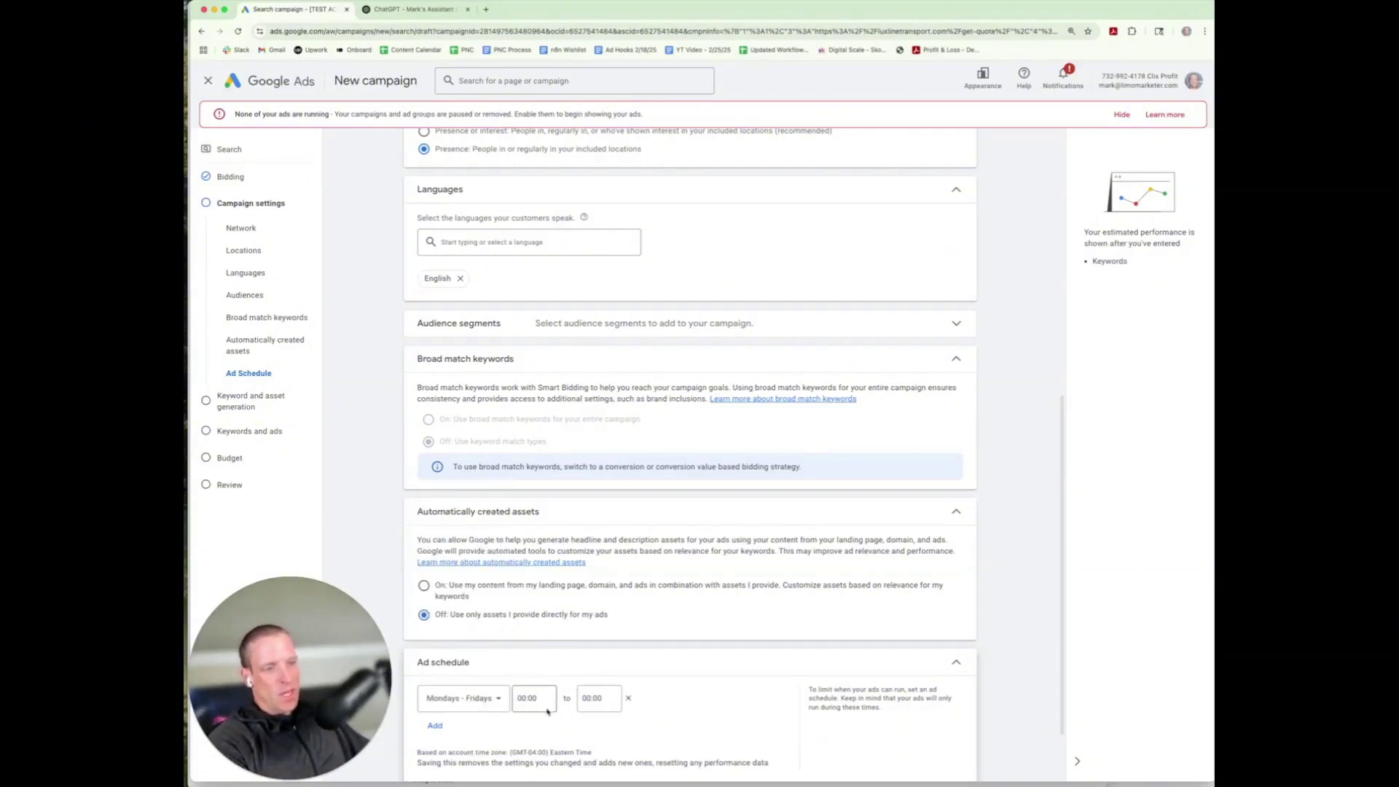
Set the start time of the Mondays - Fridays ad schedule to 08:00
click(545, 704)
scroll(532, 598, down, 3)
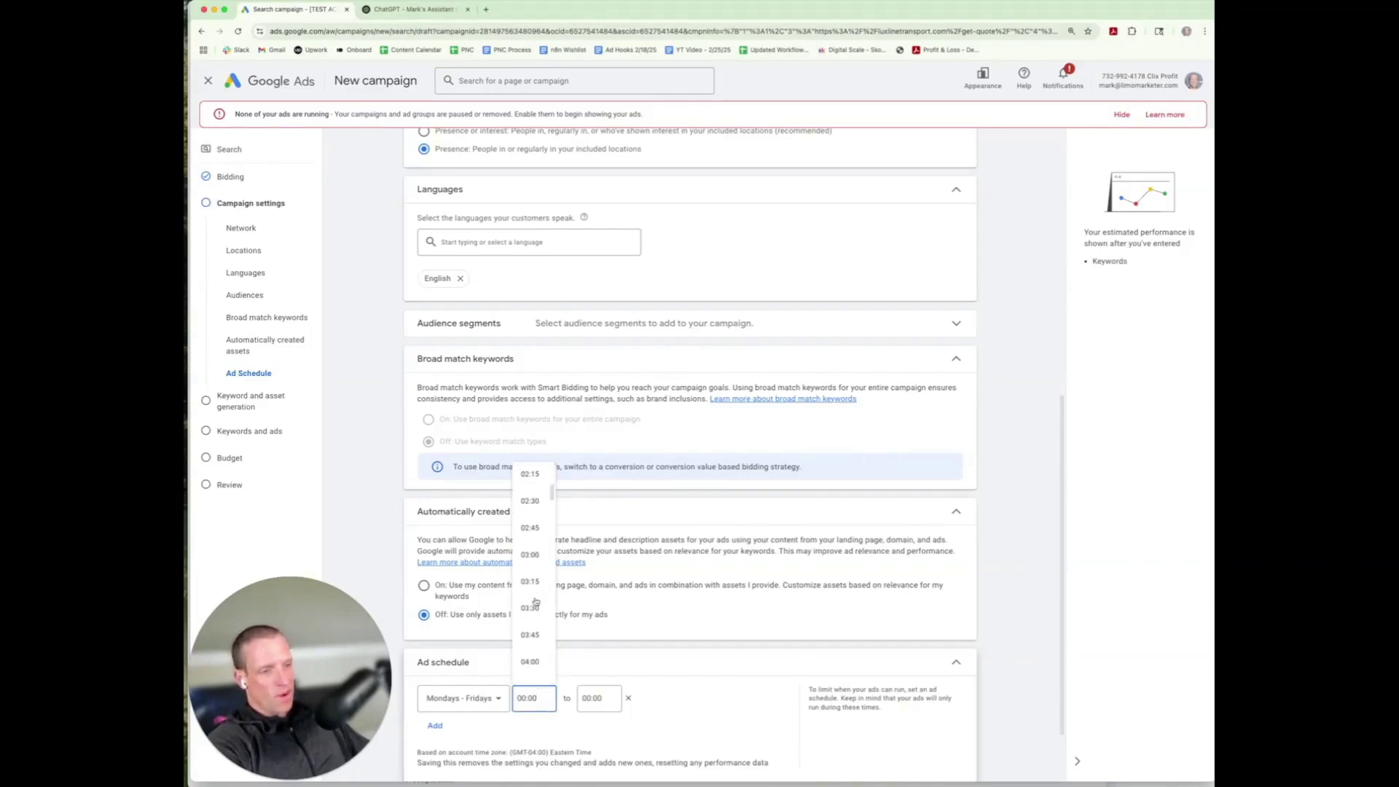
scroll(535, 601, down, 3)
scroll(535, 601, down, 5)
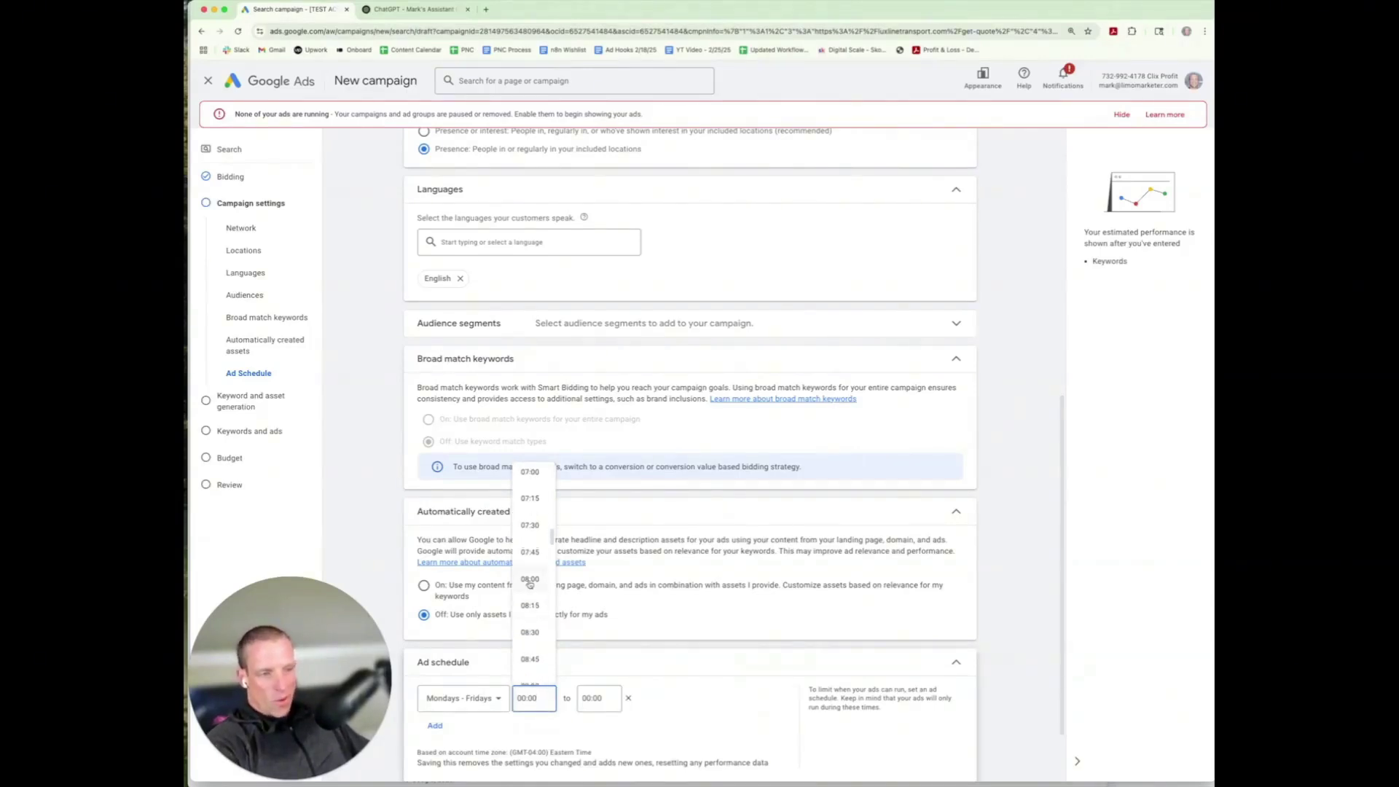
click(533, 589)
Set the end time of the Mondays - Fridays ad schedule to 17:00
click(595, 700)
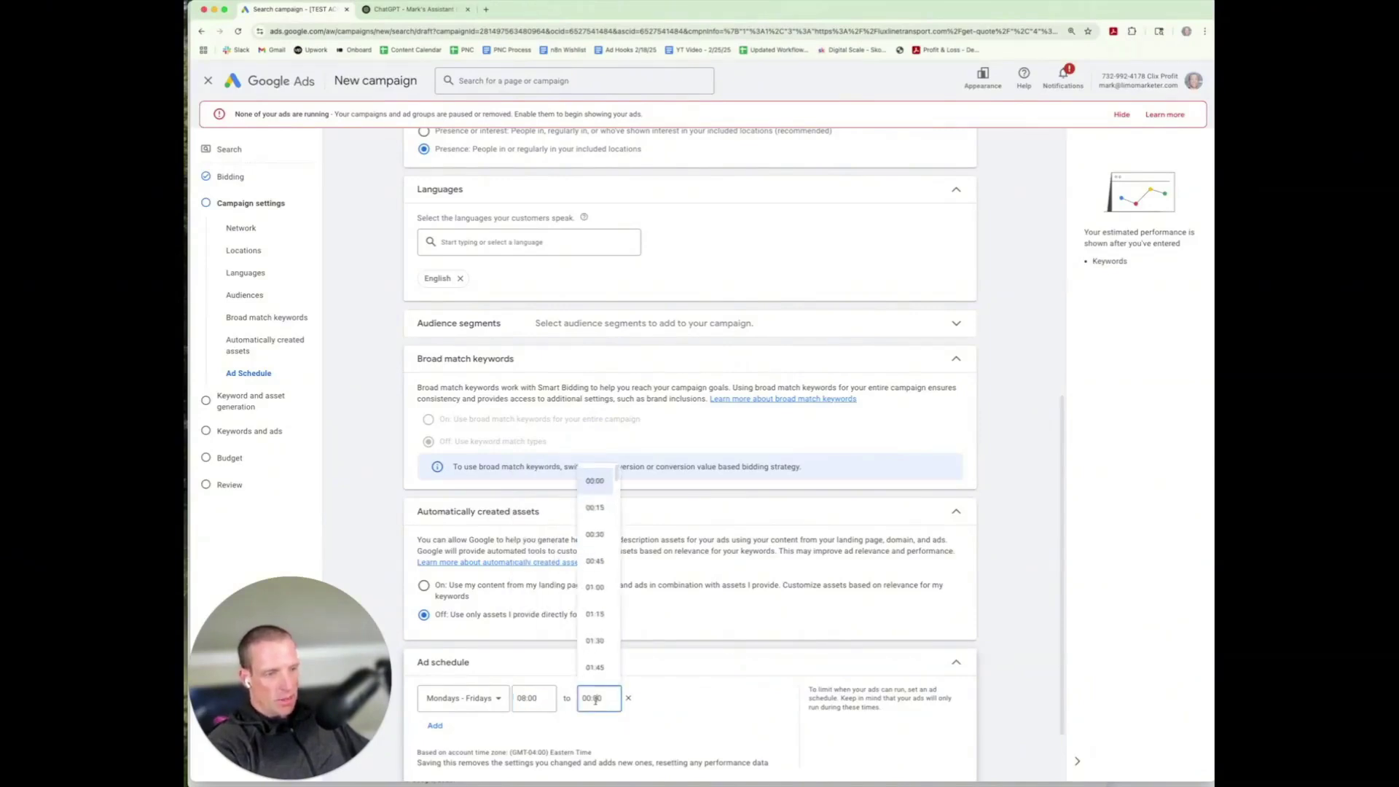
scroll(589, 656, down, 6)
scroll(590, 657, down, 10)
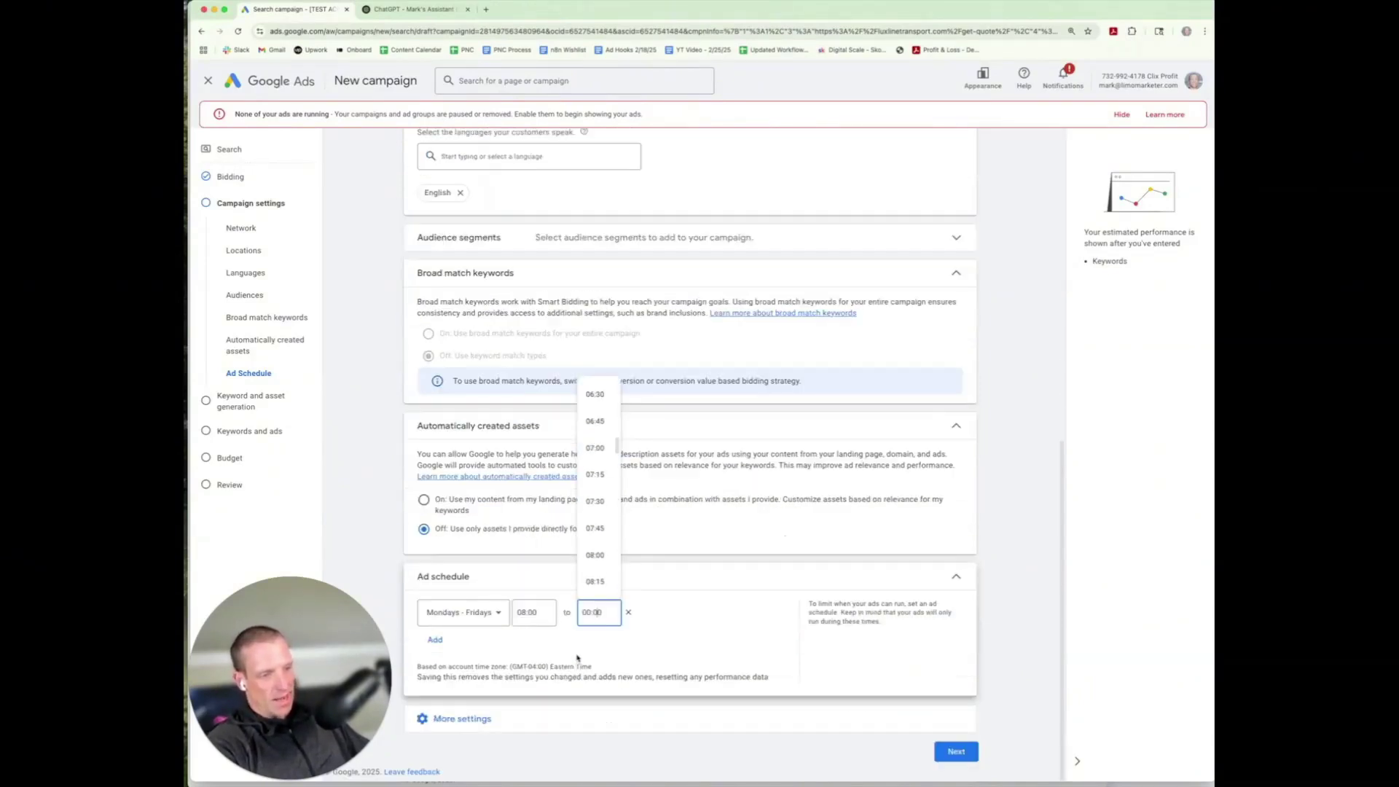
scroll(598, 569, down, 14)
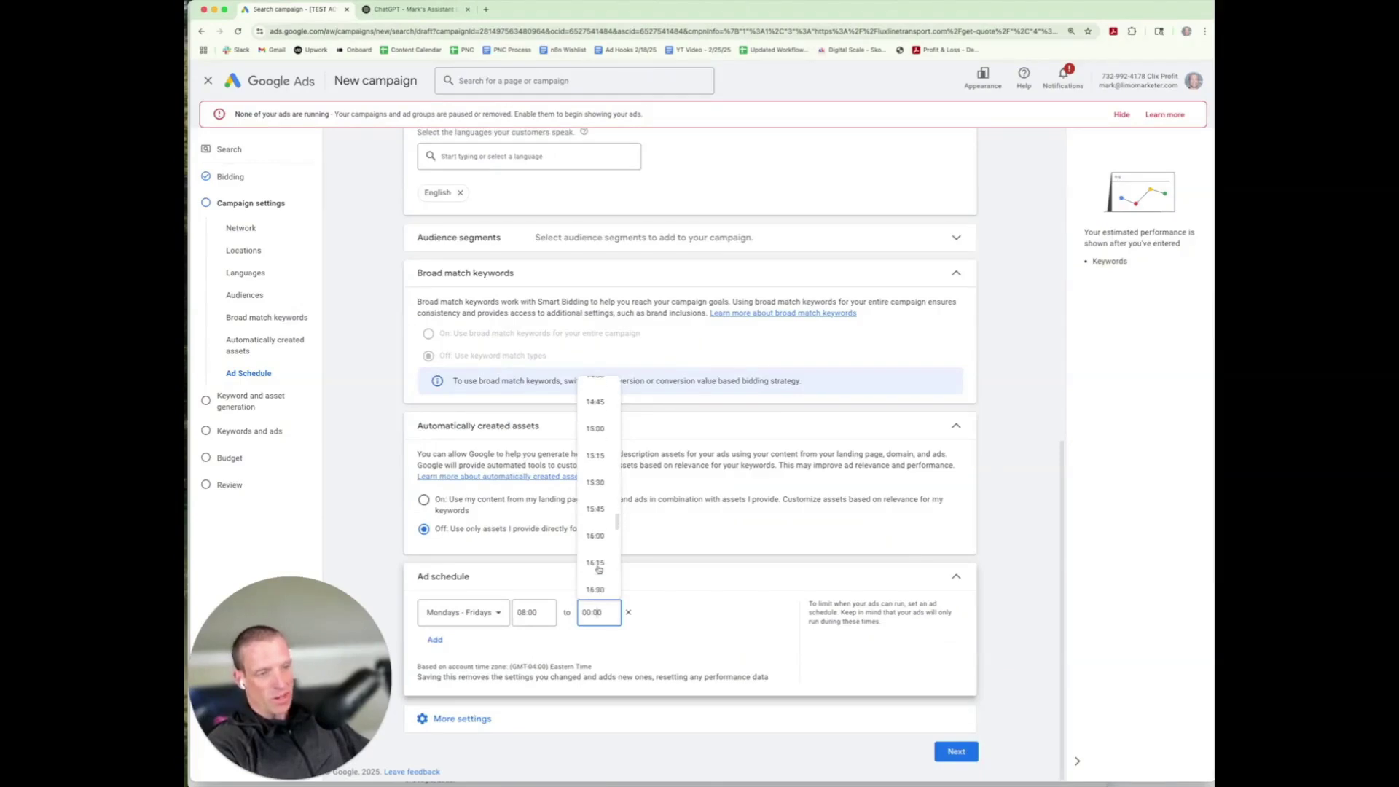
scroll(599, 569, down, 1)
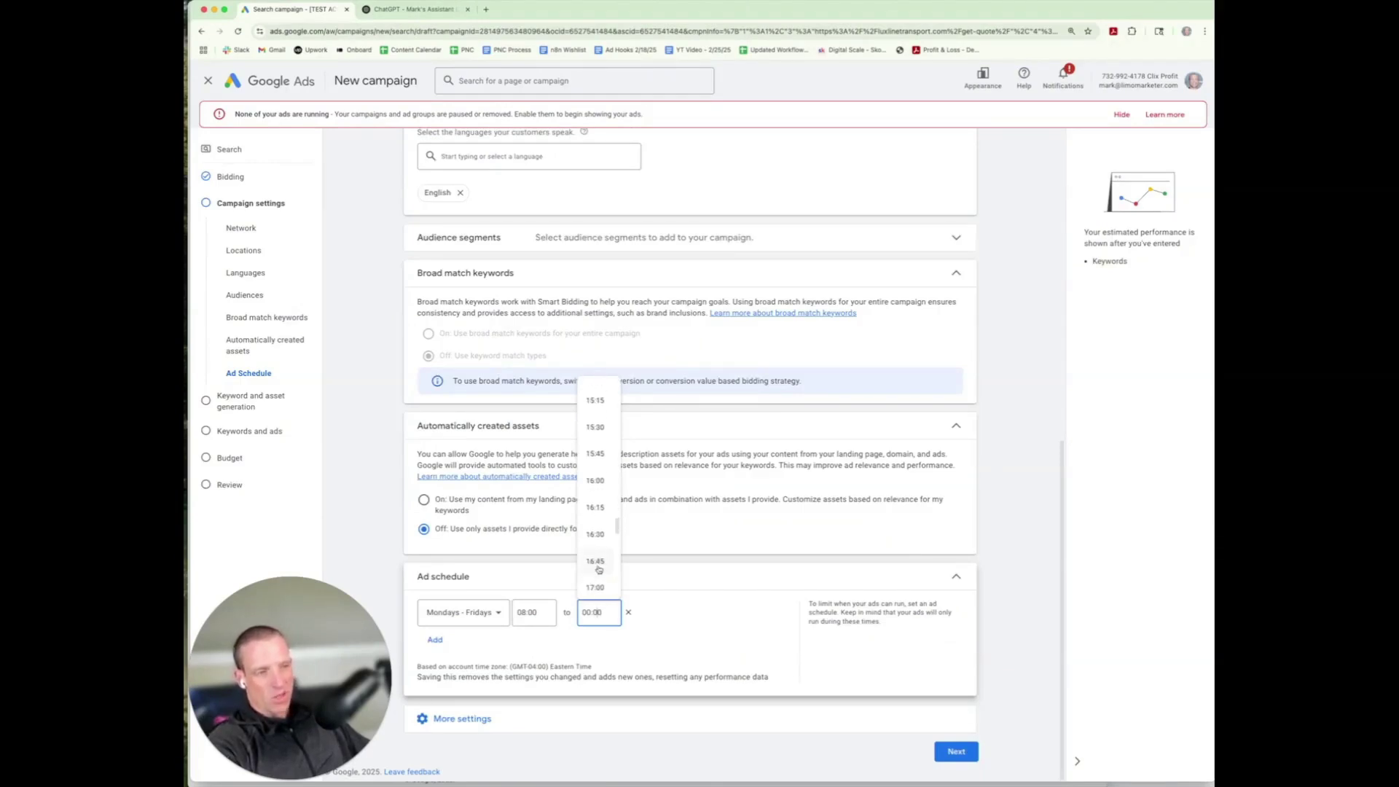
scroll(599, 569, down, 3)
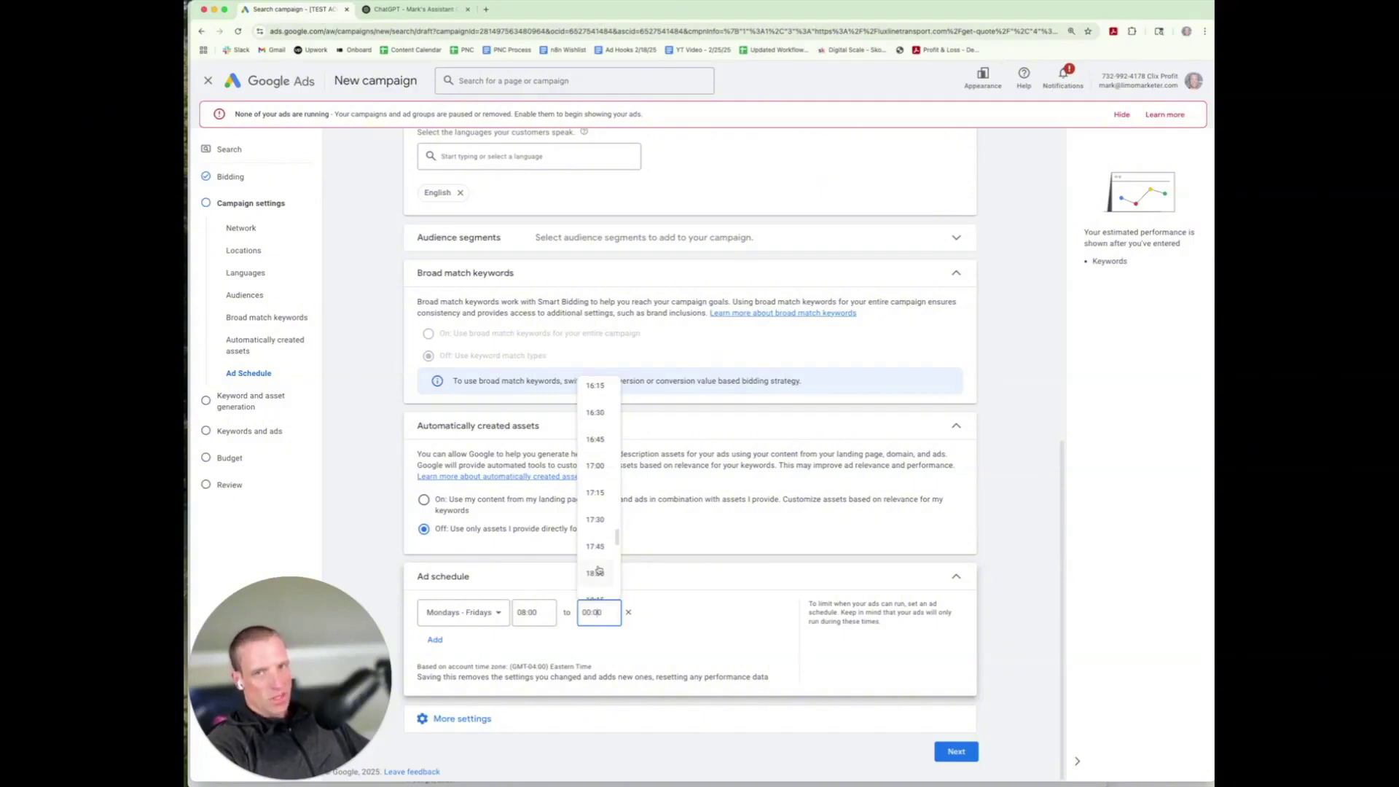
click(598, 470)
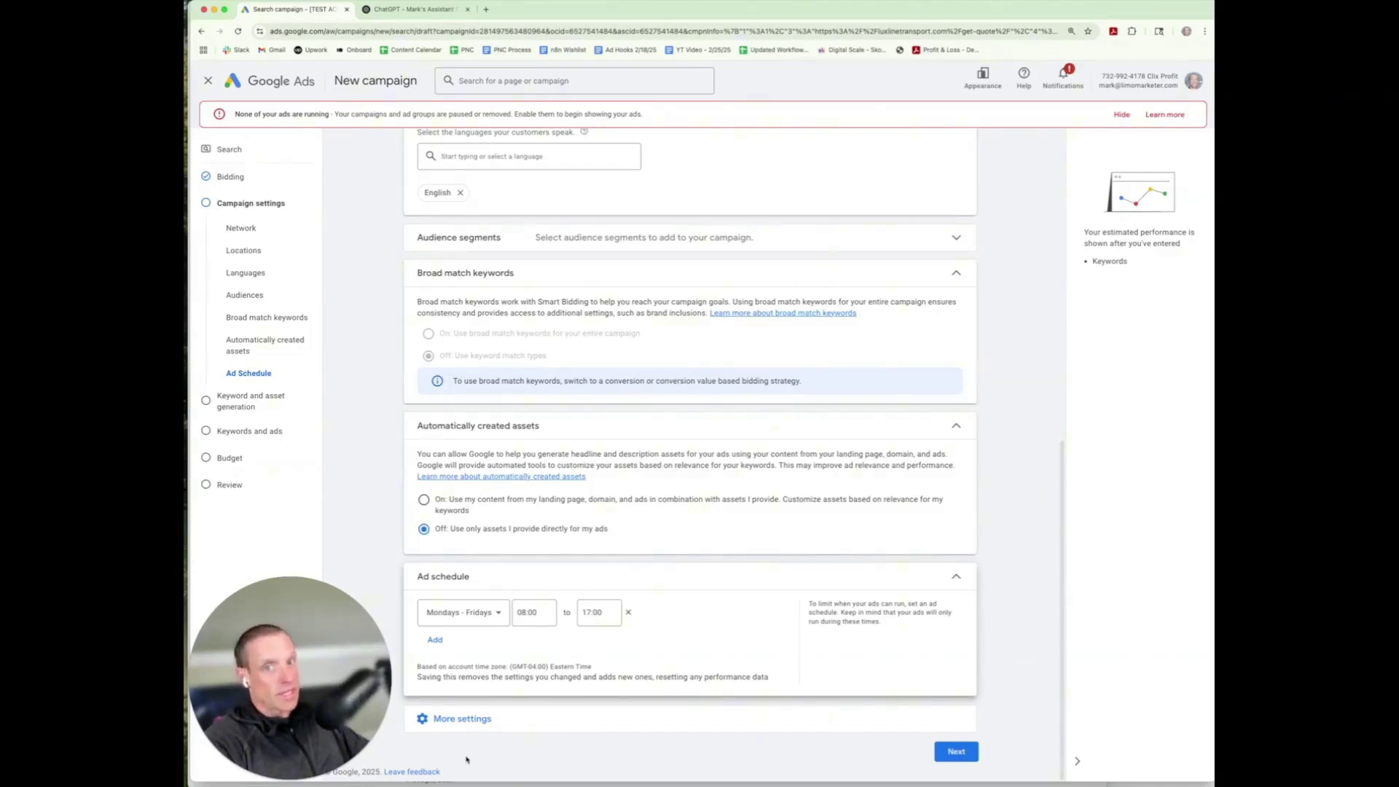
Expand the remaining additional campaign settings below the ad schedule to examine them
click(460, 718)
scroll(714, 595, down, 3)
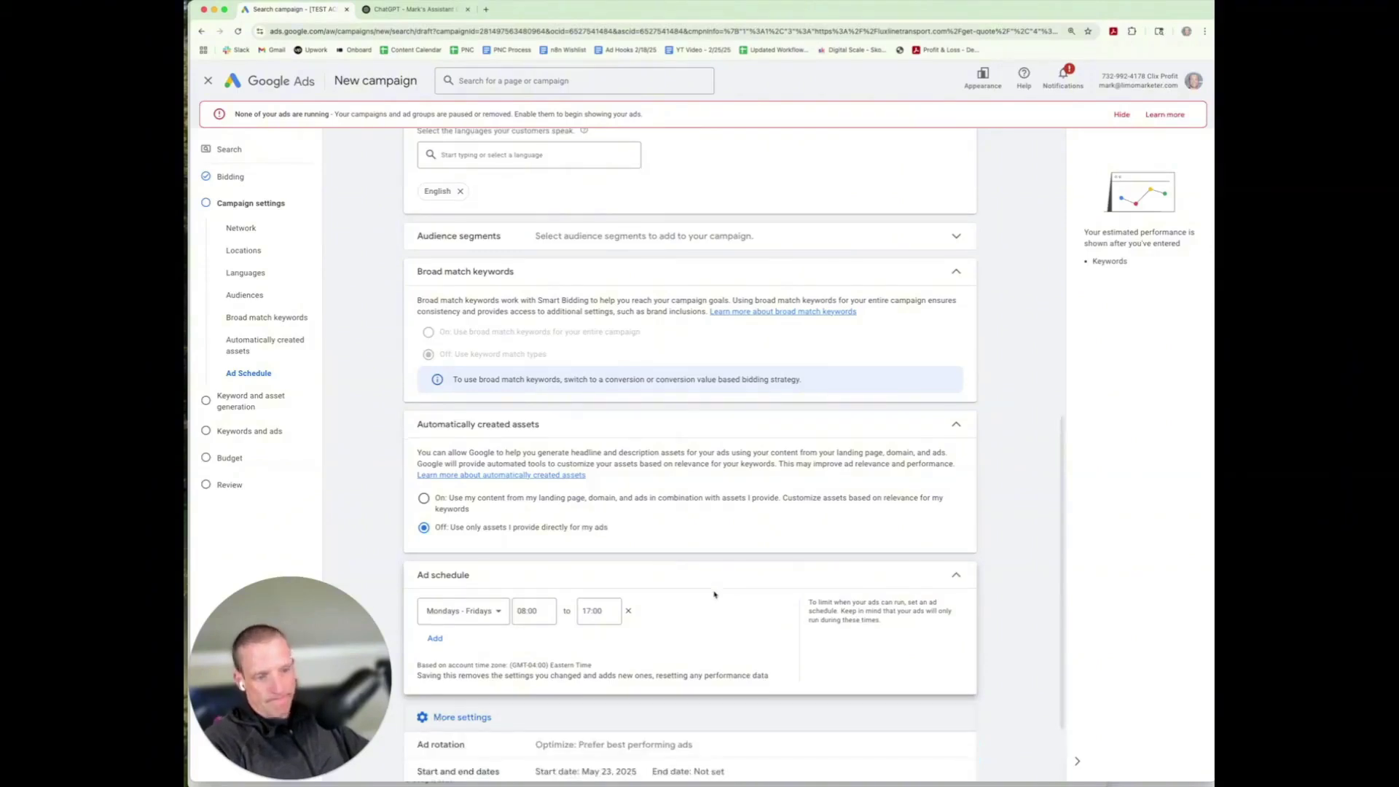